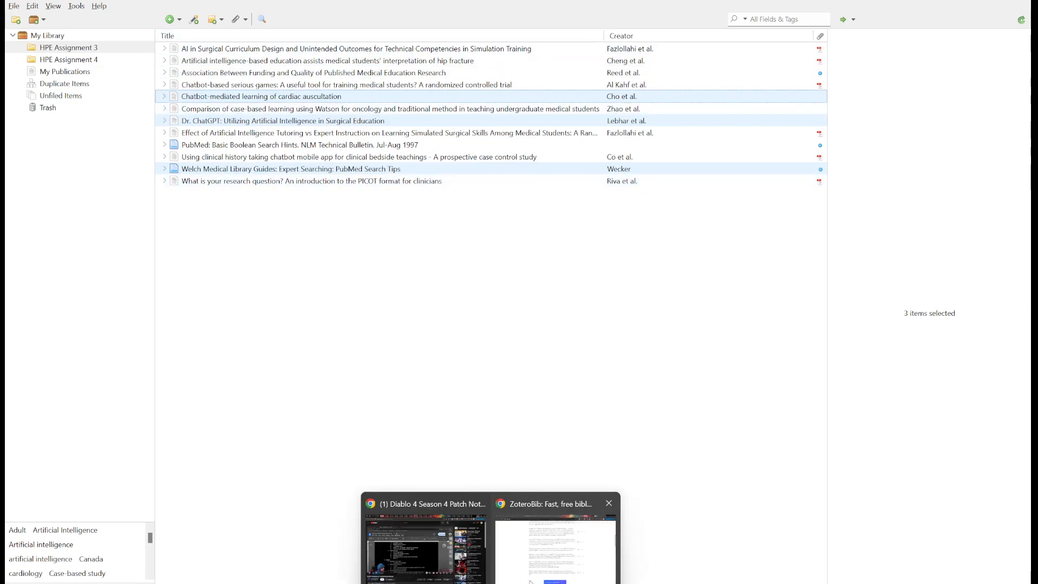
Step: Switch to Chrome and review the zotero.org homepage from the download section through the feature overview
click(563, 541)
scroll(879, 220, up, 3)
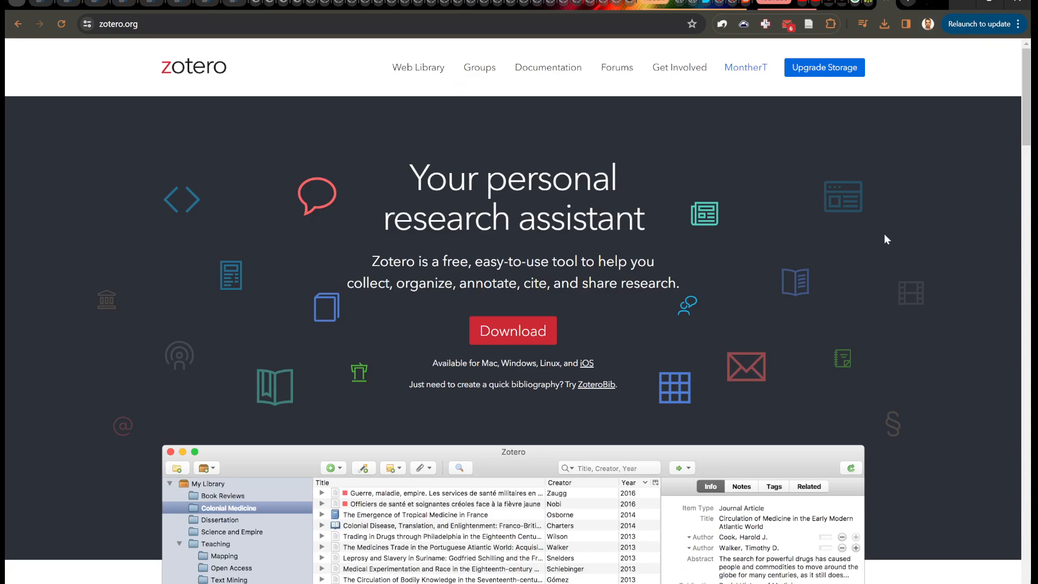
scroll(677, 254, down, 3)
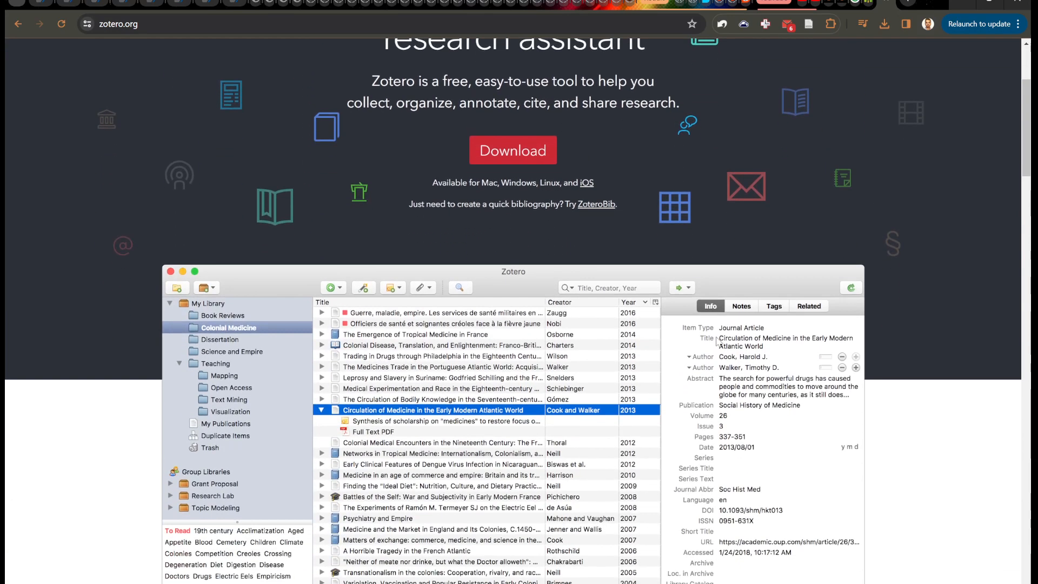
scroll(545, 400, down, 2)
scroll(689, 346, up, 5)
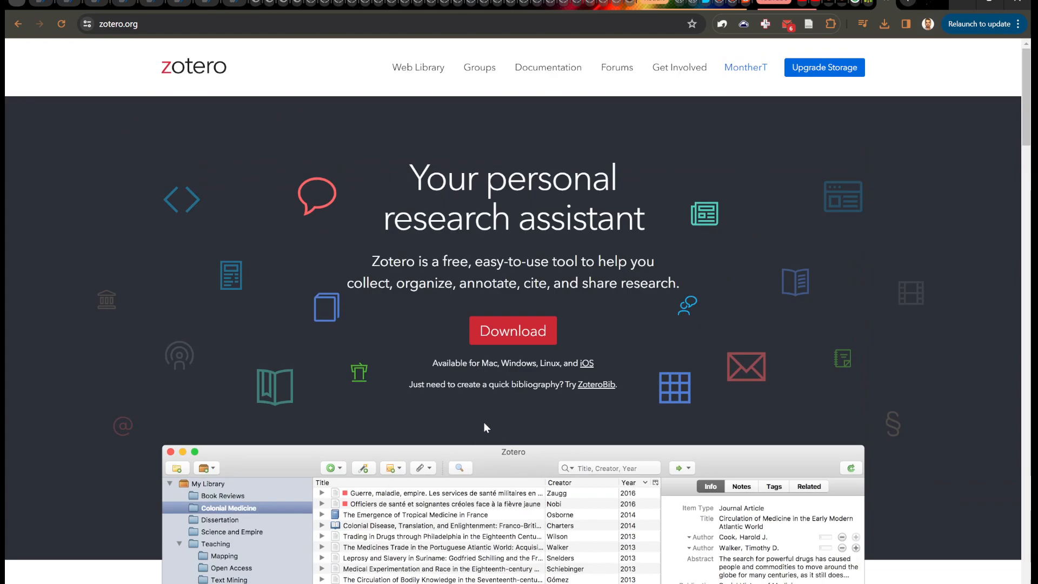
scroll(485, 423, down, 10)
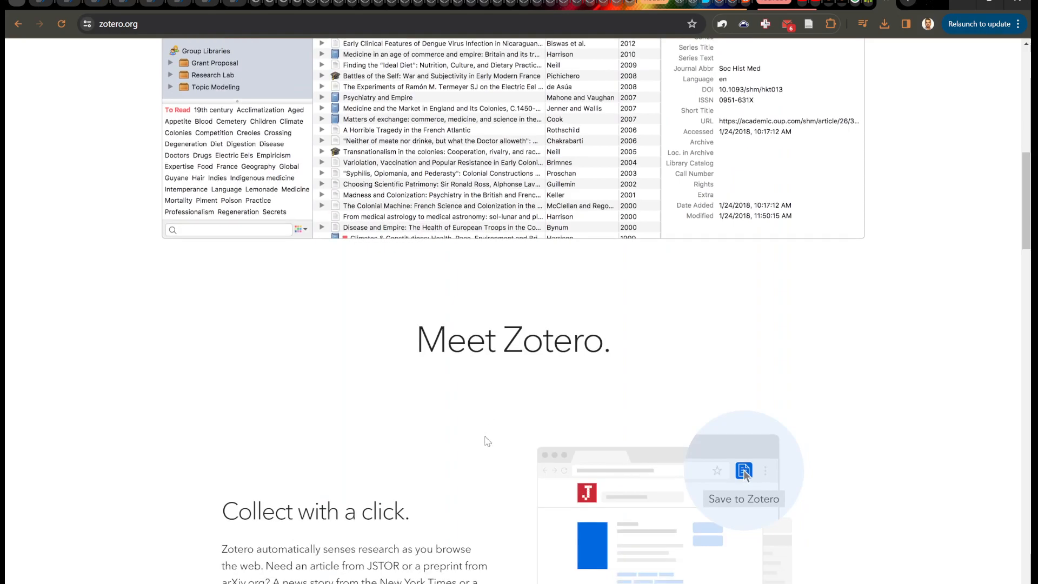
scroll(480, 378, down, 20)
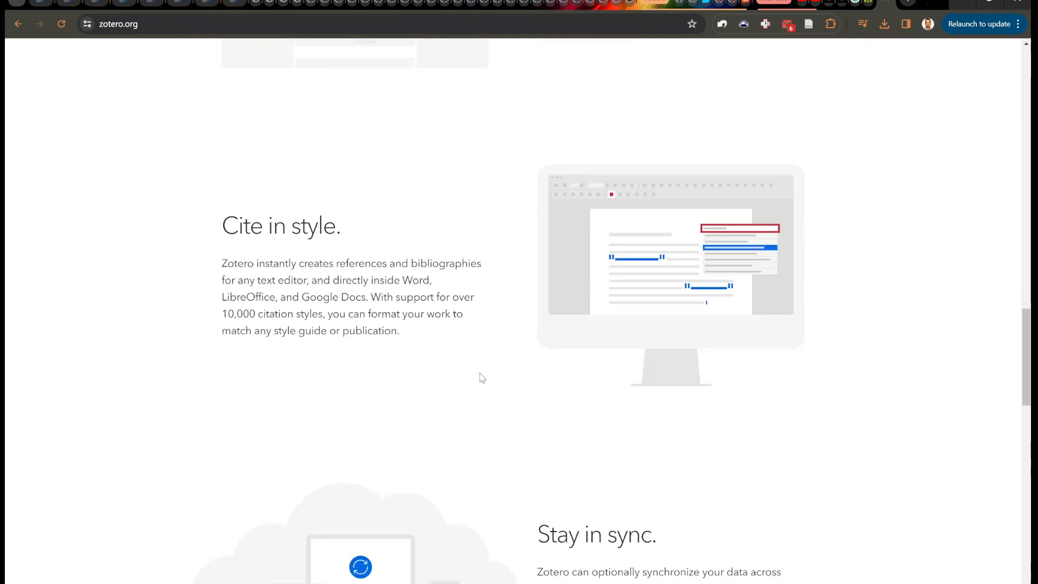
scroll(493, 304, down, 10)
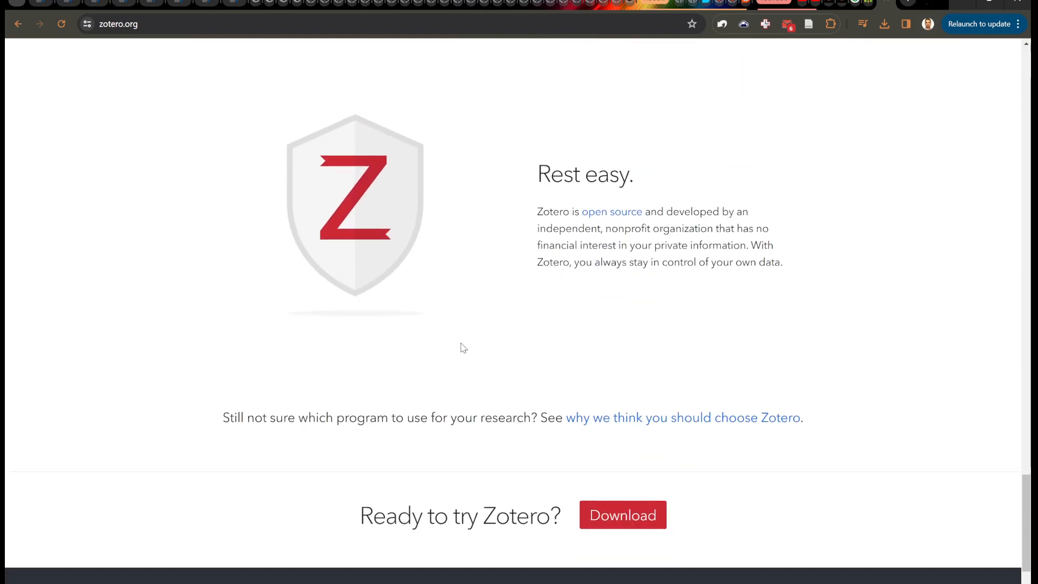
scroll(459, 348, down, 2)
scroll(528, 215, up, 20)
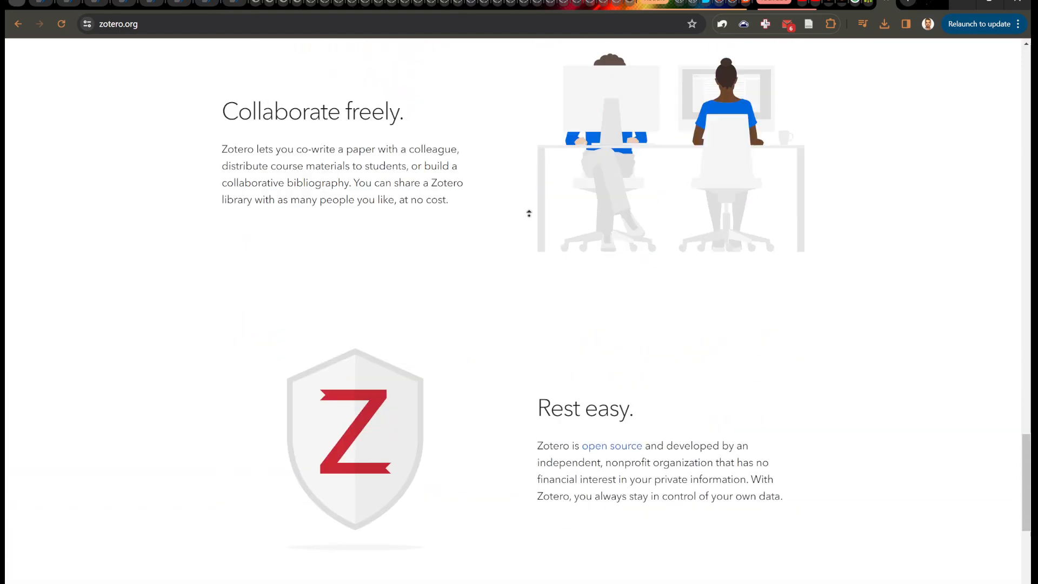
scroll(528, 192, up, 5)
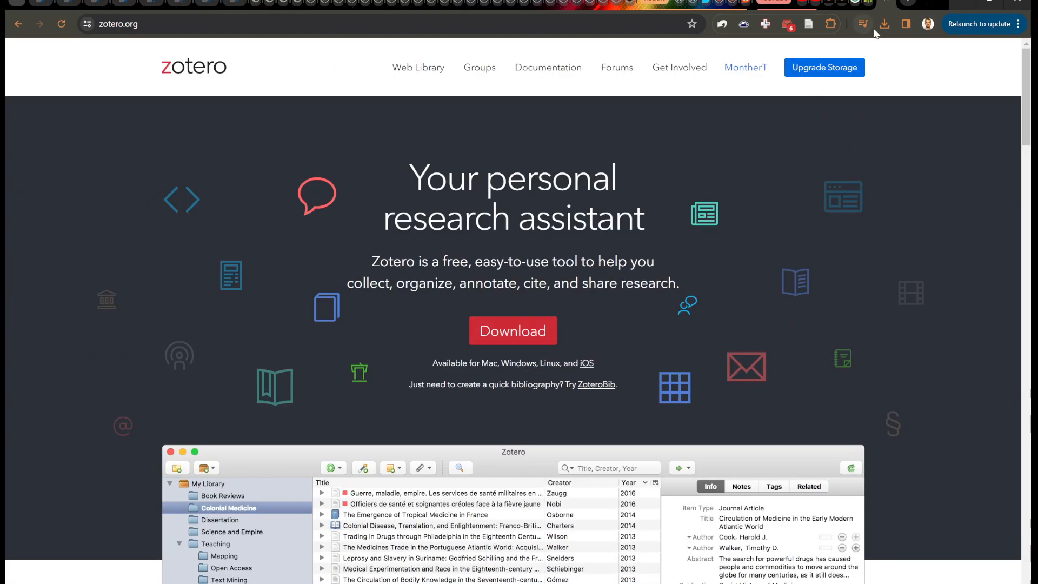
Step: Show the Zotero Connector browser extension's options and close them again
right_click(809, 24)
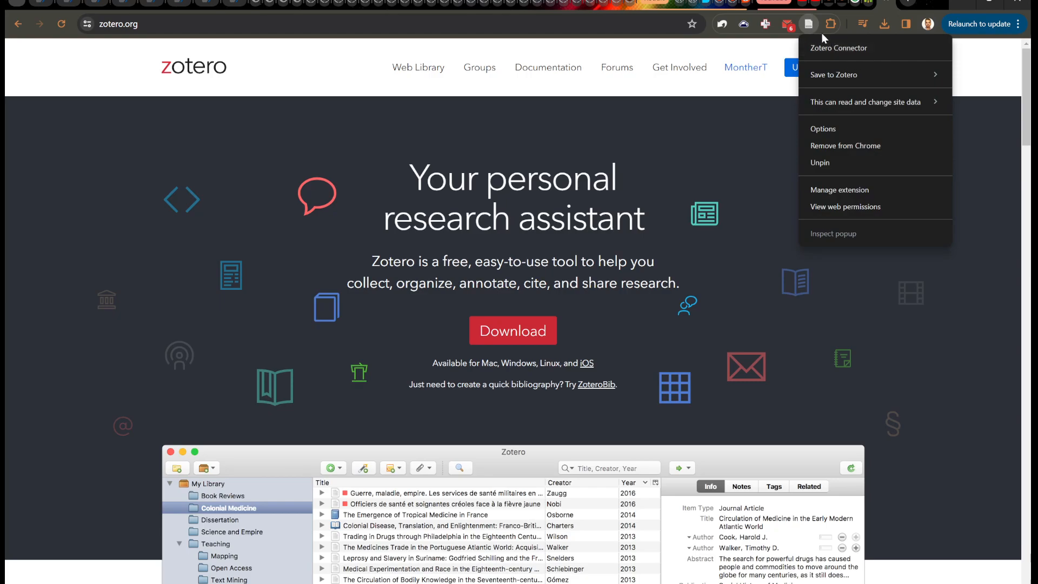
right_click(105, 199)
key(Escape)
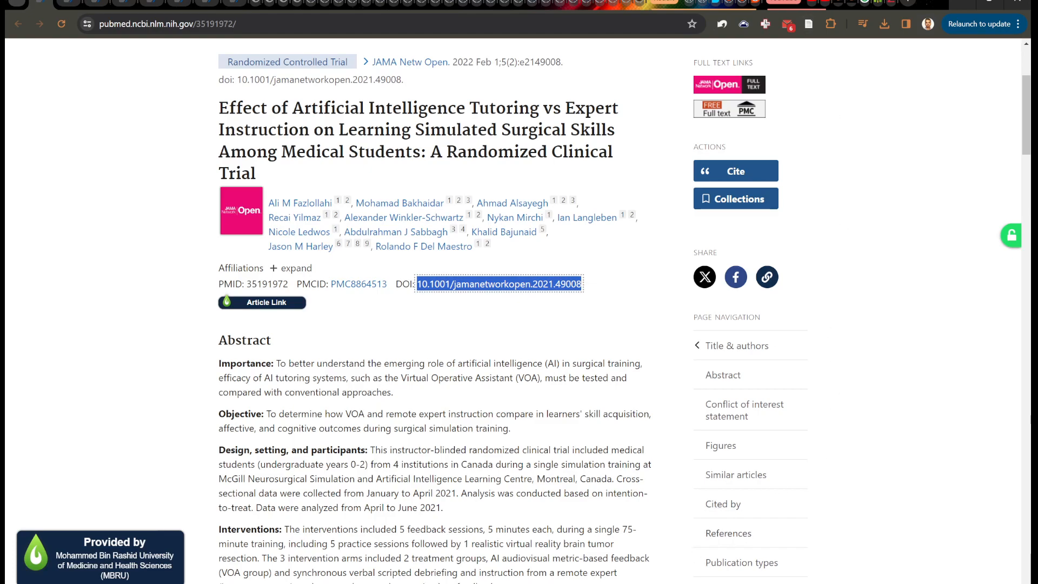
Step: Switch from the PubMed article in Chrome to the HPE Assignment 3 collection in Zotero
click(676, 583)
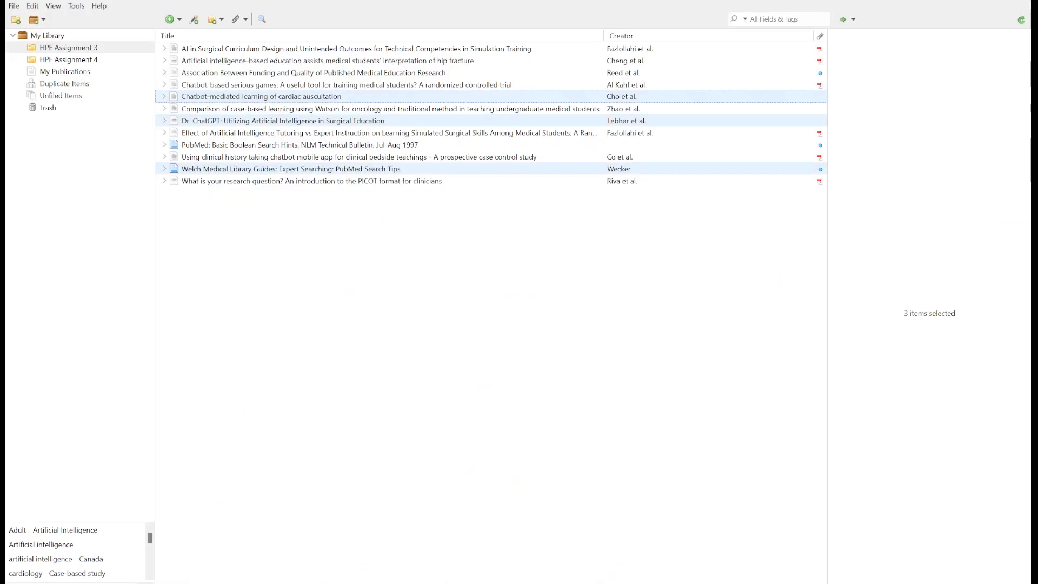
mouse_move(676, 583)
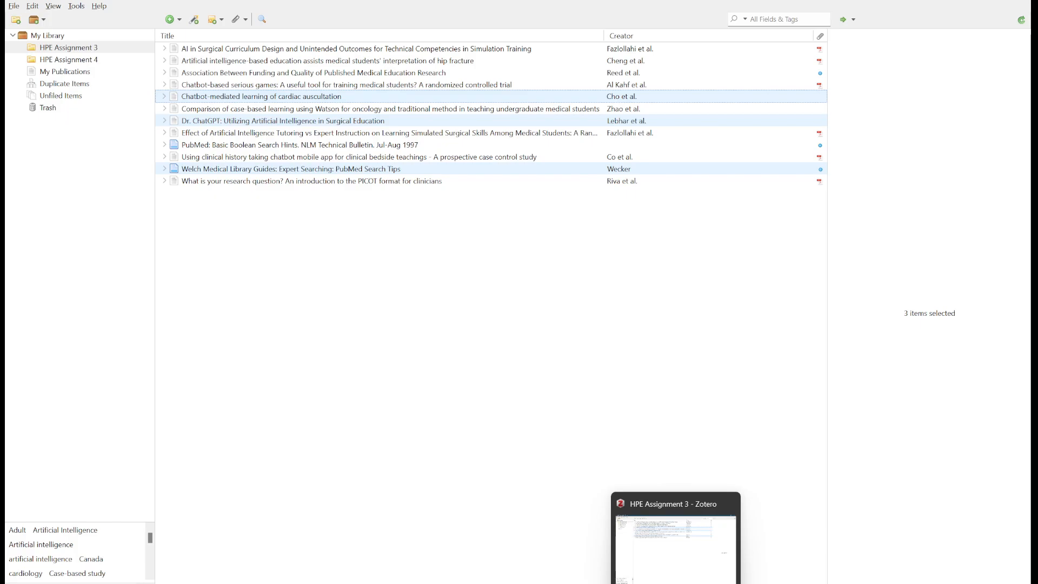
click(676, 583)
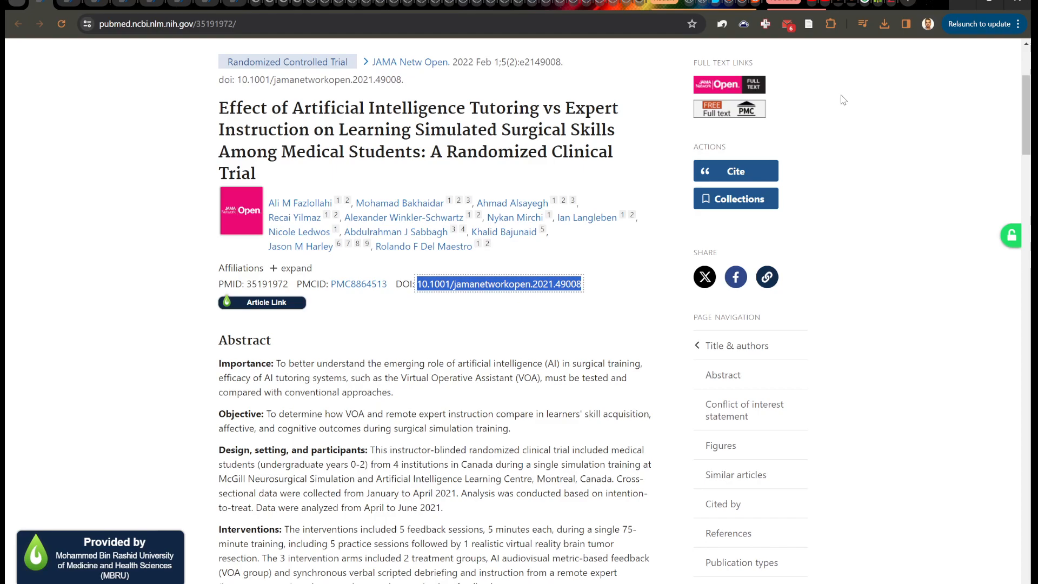
key(alt+Tab)
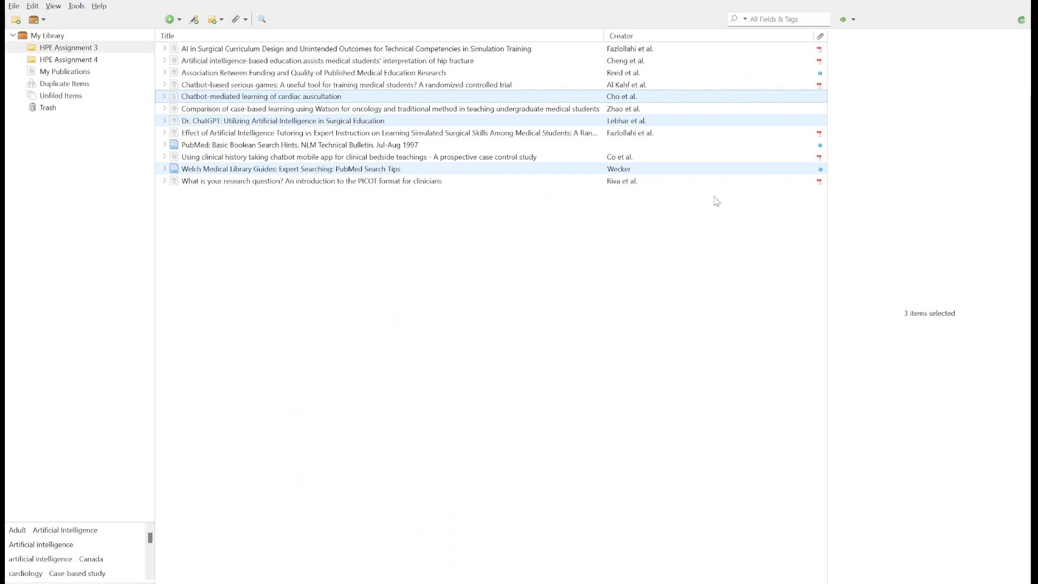
Step: Open the PDF of "What is your research question?", skim through its pages, and close it
click(820, 183)
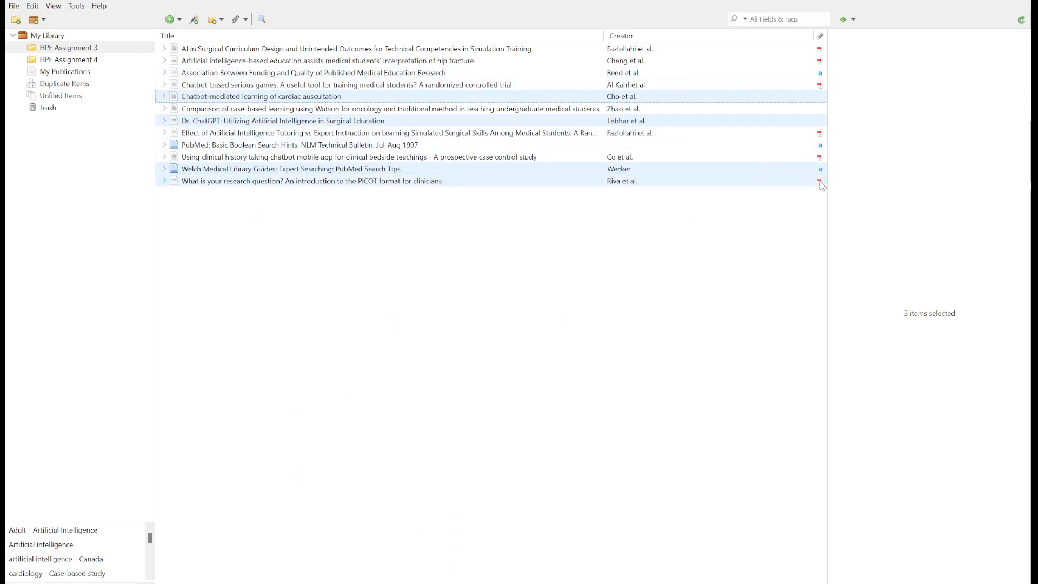
double_click(822, 185)
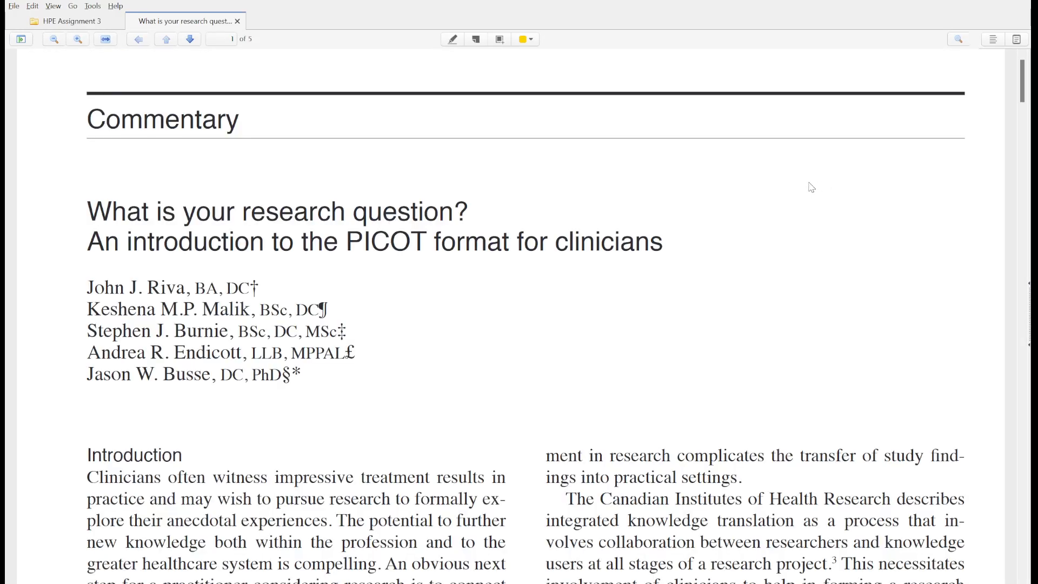
middle_click(266, 171)
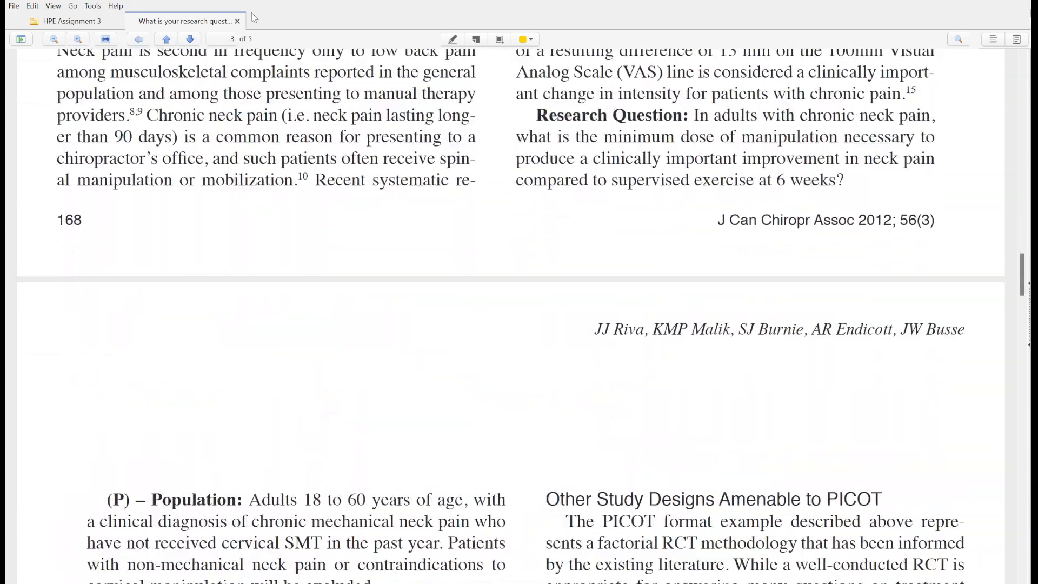
click(236, 21)
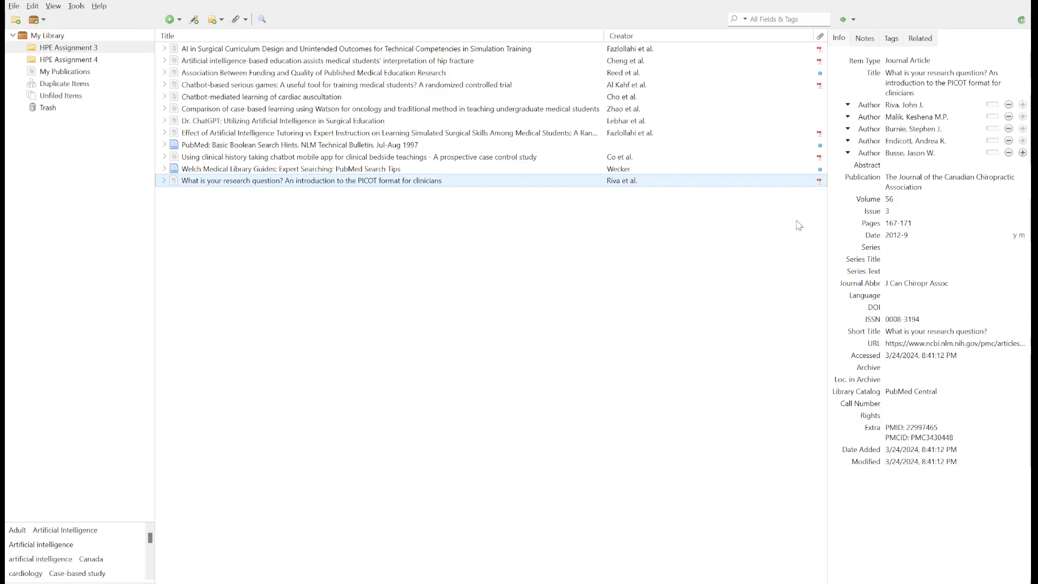
Step: Go through the HPE Assignment 3 items one by one from the last to the first, viewing their details
key(Up)
key(Up)
key(Up)
key(Up)
key(Up)
key(Up)
key(Up)
key(Up)
key(Up)
key(Up)
key(Up)
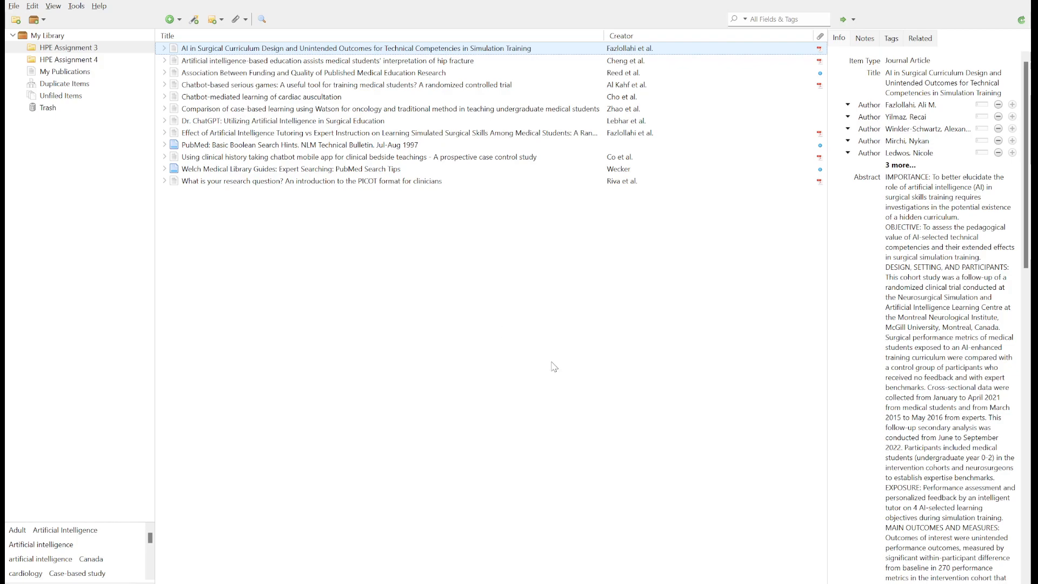
Step: Switch to Chrome's zotero.org page and go back to the ZoteroBib bibliography
click(522, 563)
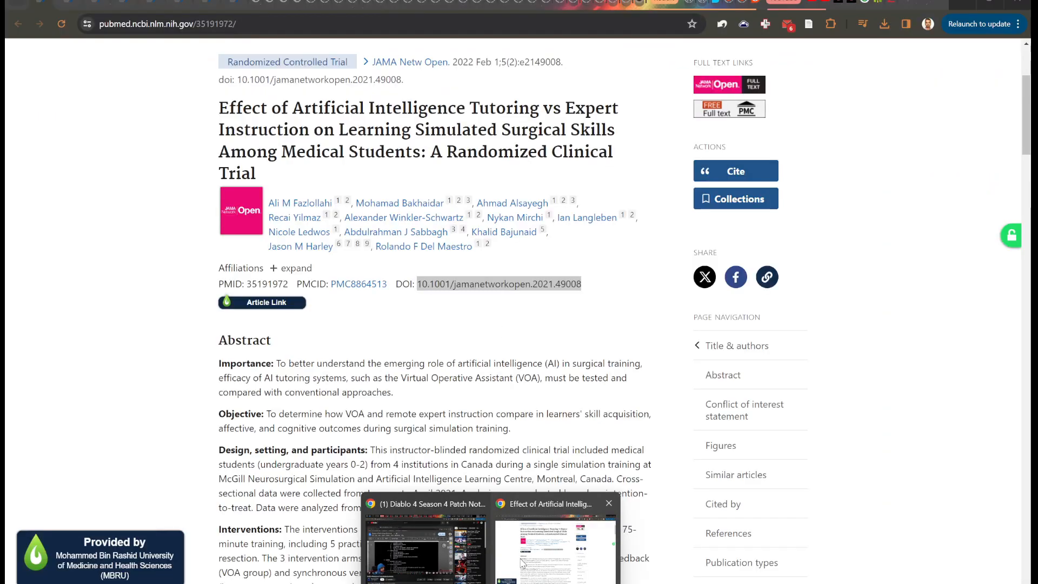
click(887, 11)
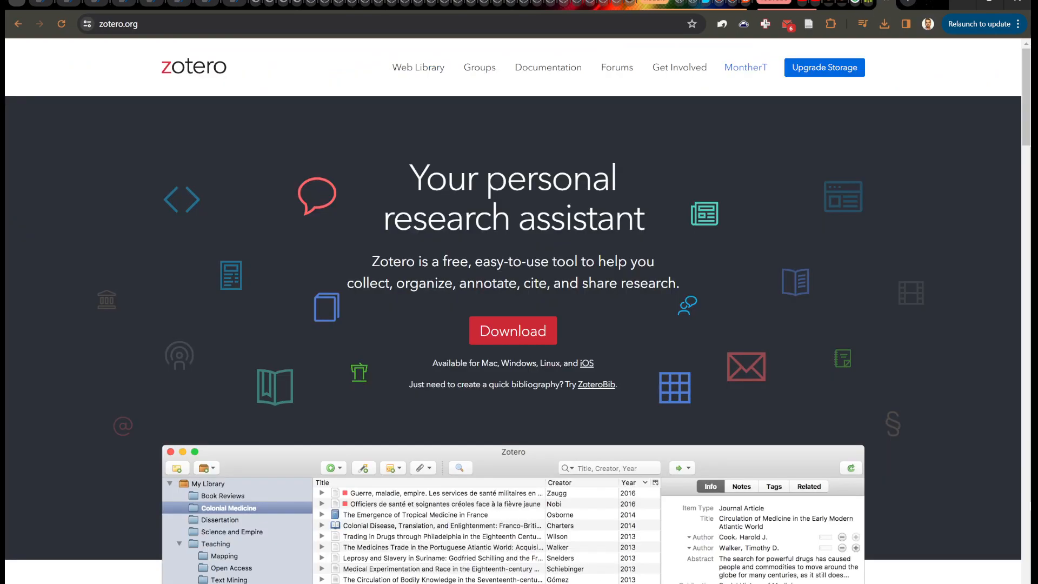
click(19, 24)
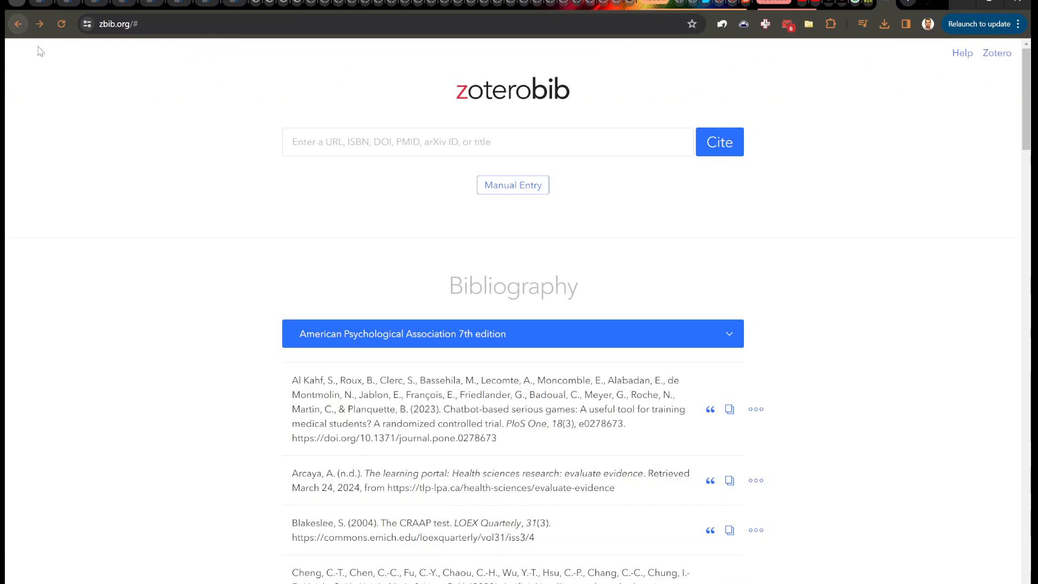
Step: Preview the in-text citation for the 2020 hip fracture article in ZoteroBib's bibliography and cancel without copying it
scroll(148, 253, down, 3)
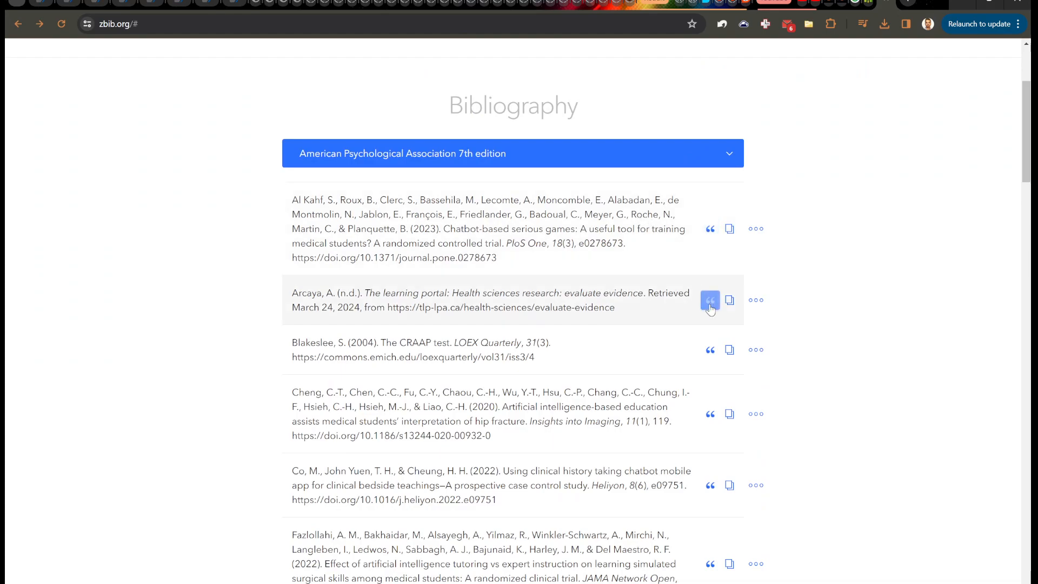
scroll(711, 309, down, 2)
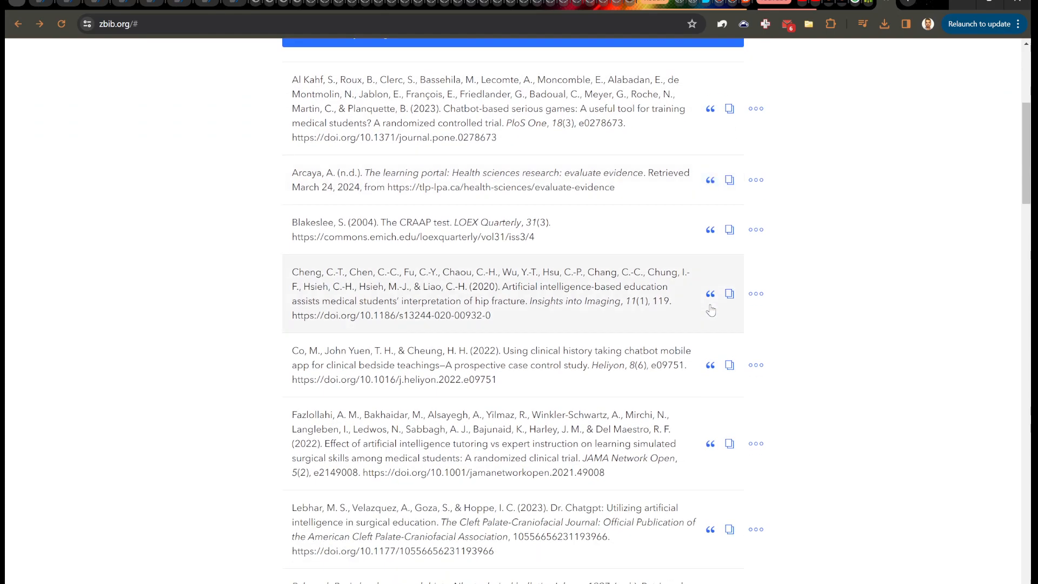
click(710, 295)
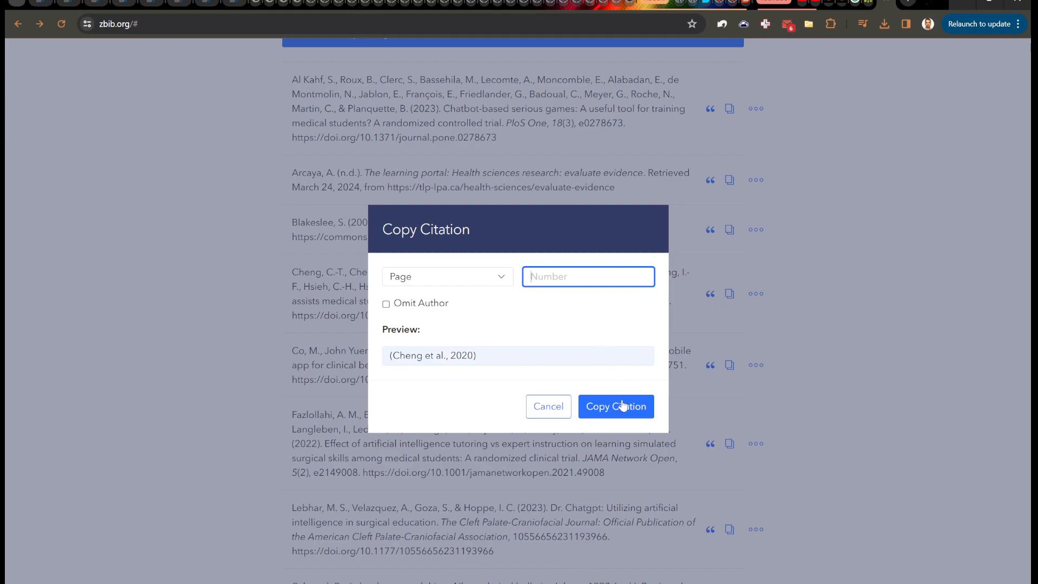
click(568, 413)
scroll(875, 368, up, 5)
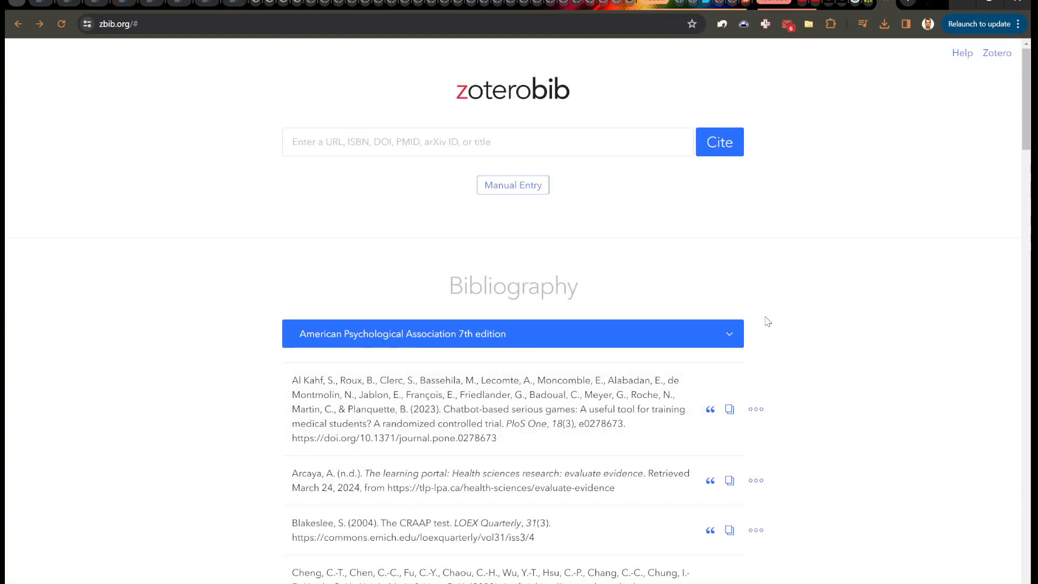
Step: Return to the Zotero library and view the details of the hip fracture, cardiac auscultation, and PubMed Boolean search items
click(40, 27)
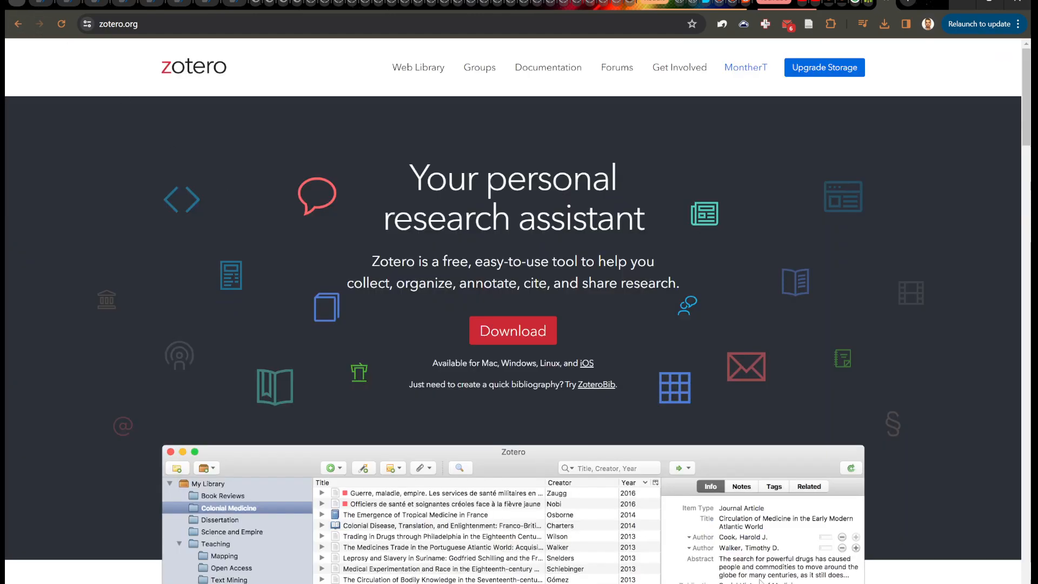
click(773, 487)
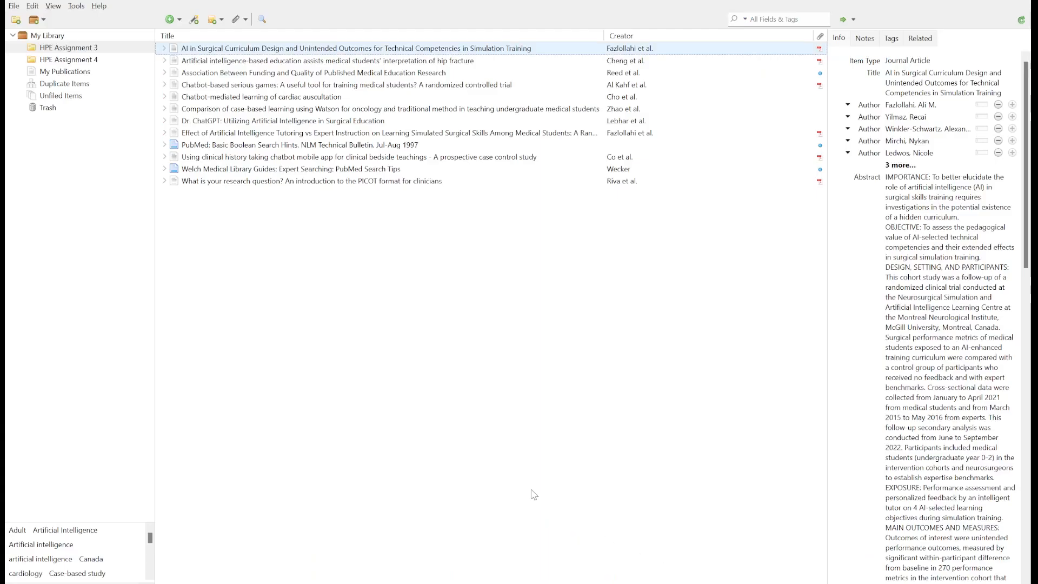
click(266, 60)
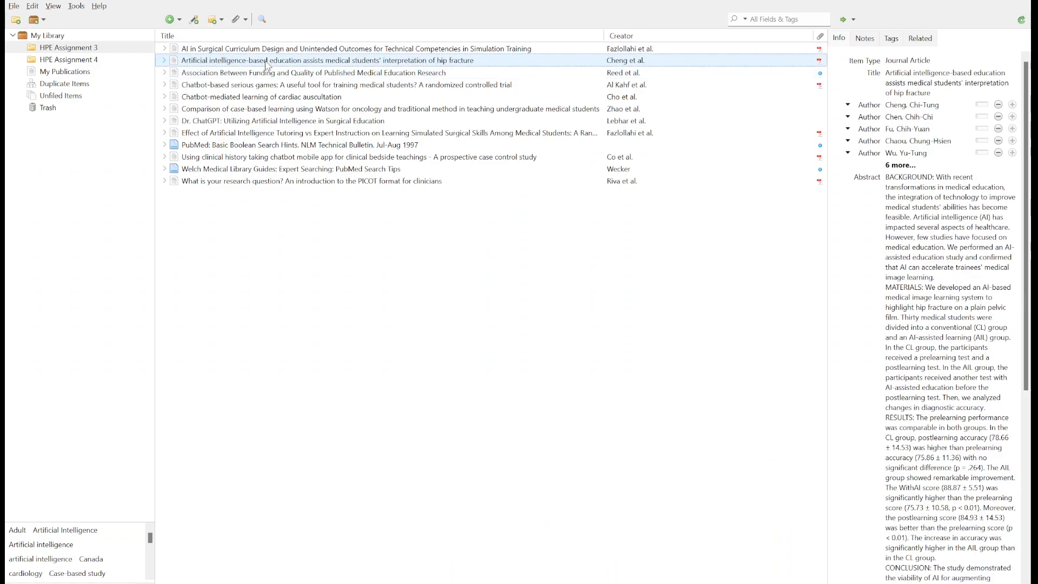
click(275, 97)
click(325, 145)
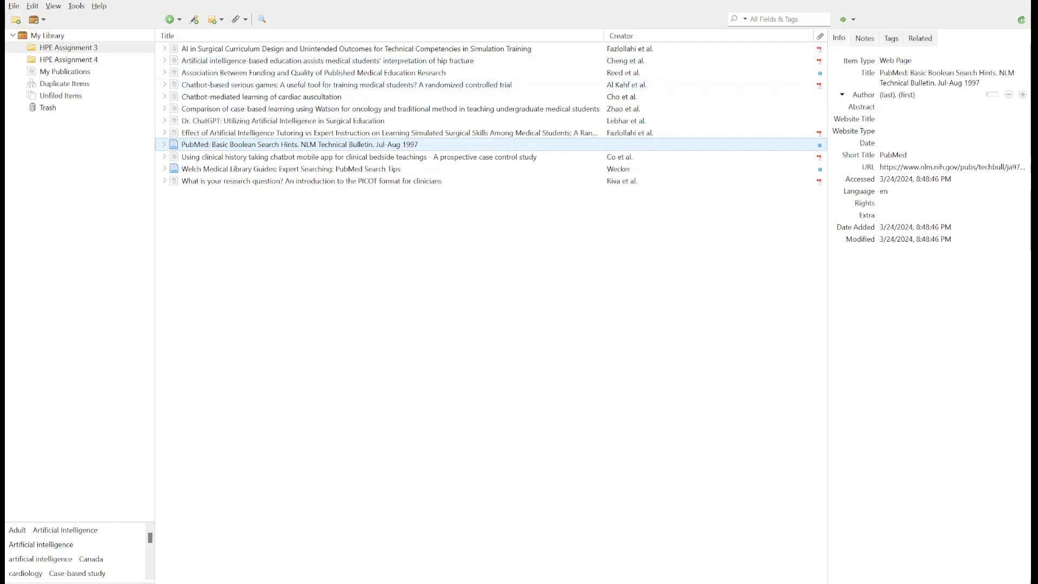
Step: Insert all items of the HPE Assignment 3 collection as formatted references into the blank Word document
key(ctrl+a)
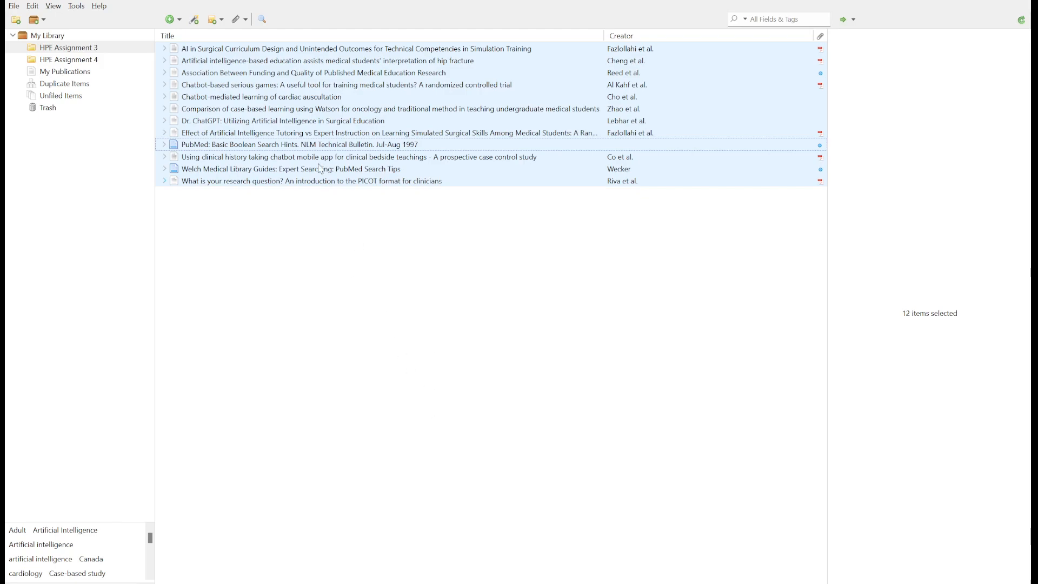
drag(425, 421, 491, 296)
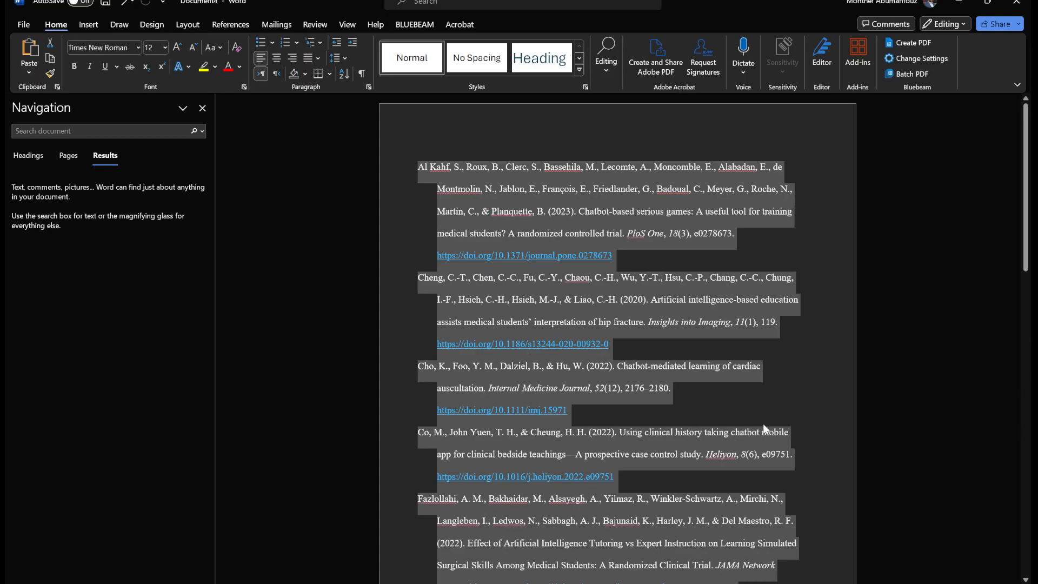
Step: Undo the reference insertion in Word, return to Zotero, and dismiss the WhatsApp notification
key(ctrl+z)
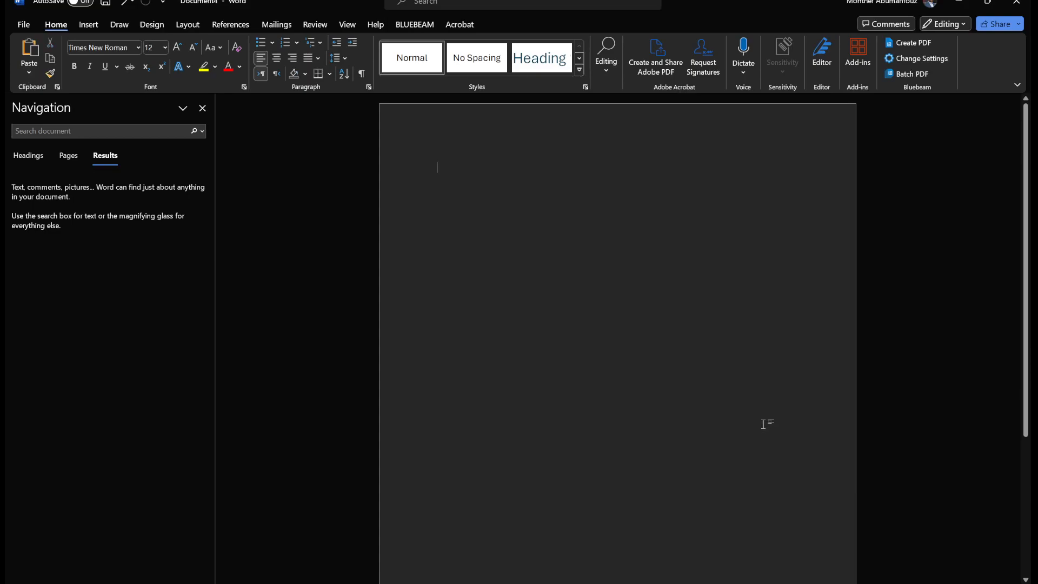
key(alt+Tab)
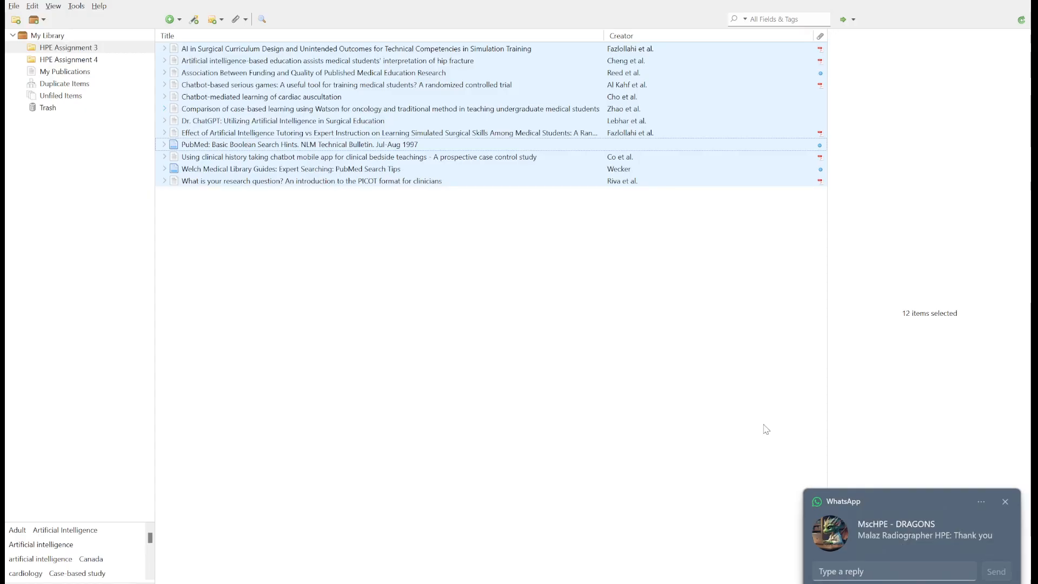
click(1004, 501)
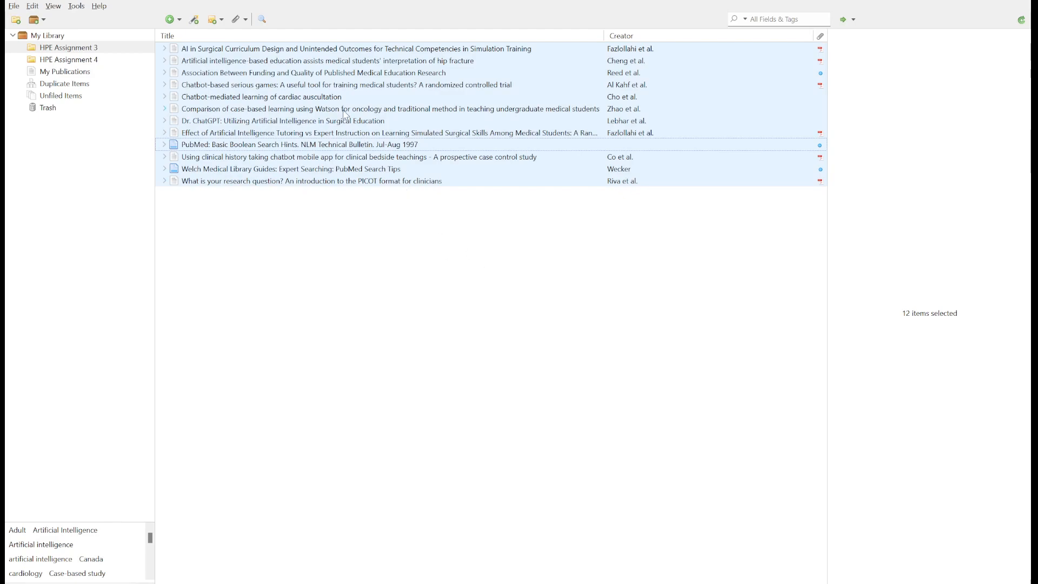
Step: Insert the in-text citation for the "AI in Surgical Curriculum Design" article from Zotero into the blank Word document
click(340, 50)
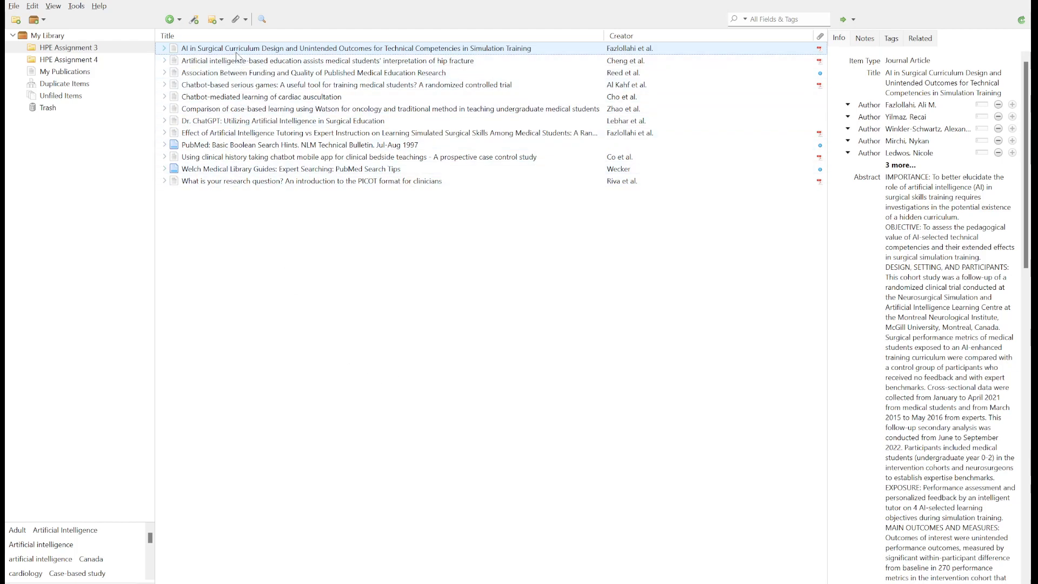
drag(246, 53, 671, 559)
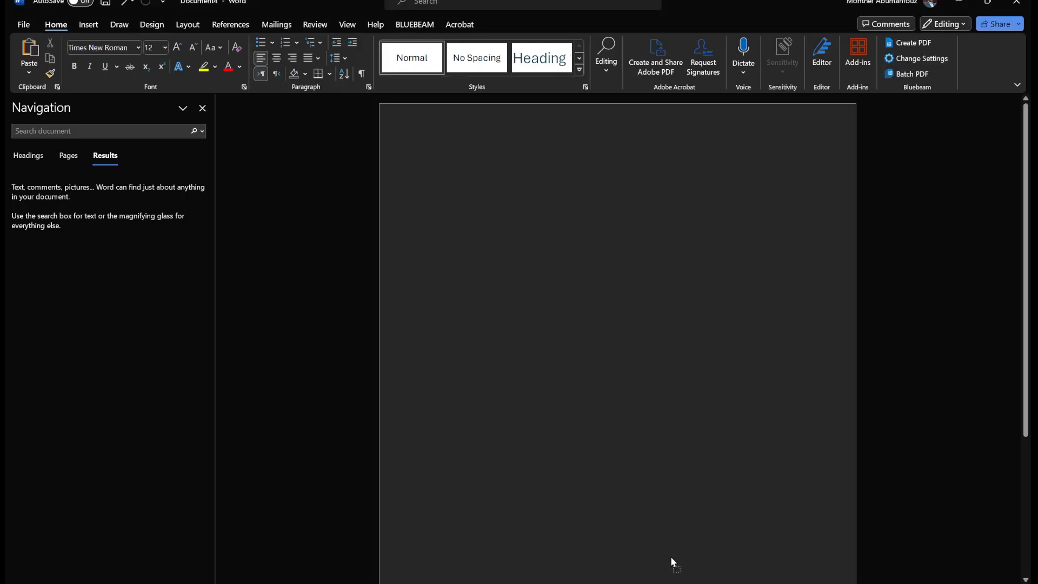
drag(477, 201, 477, 201)
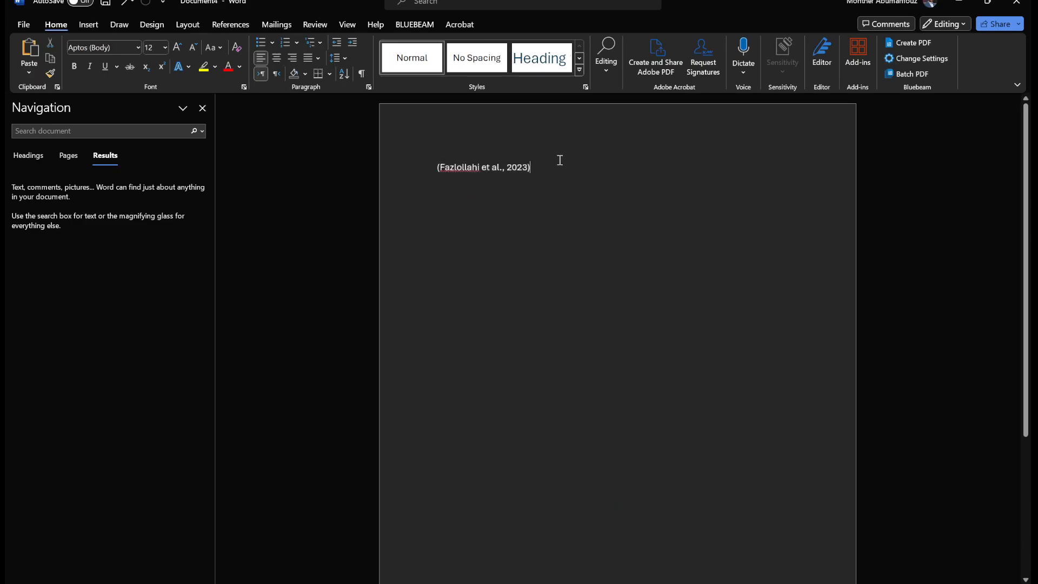
Step: Delete the single in-text citation from the Word document and return to the Zotero library
click(446, 220)
mouse_move(523, 171)
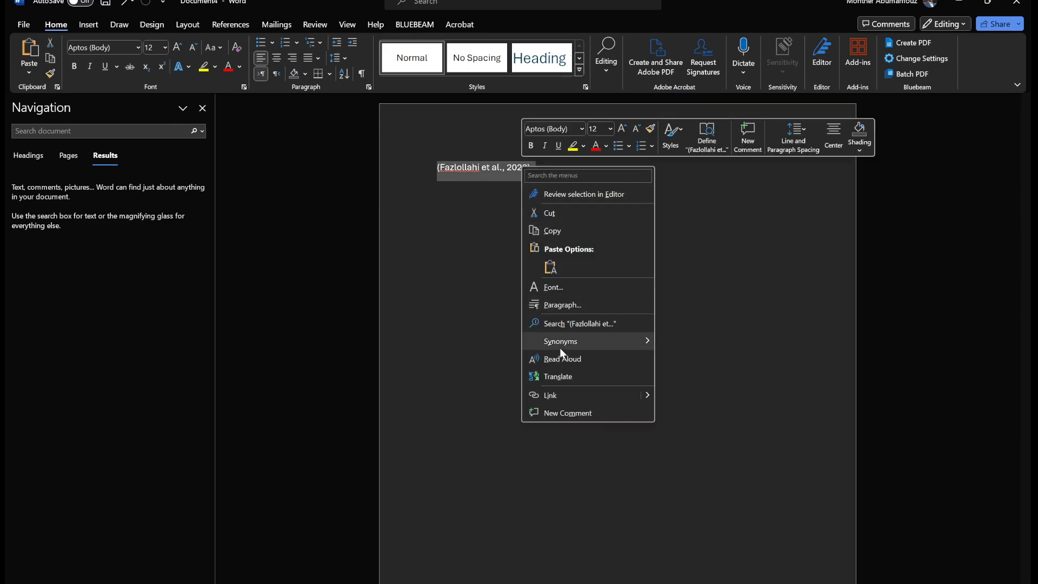
click(670, 511)
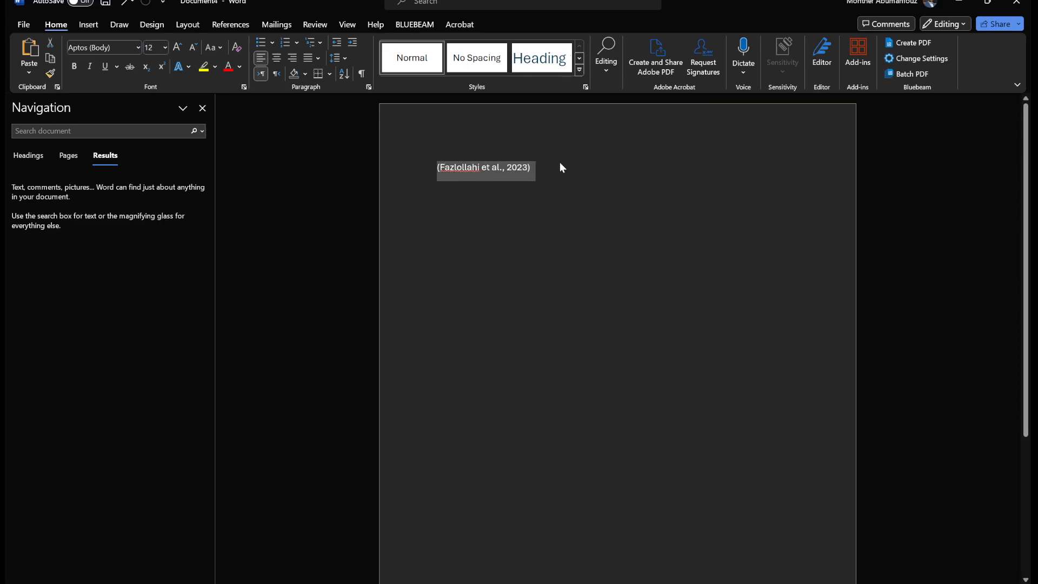
key(Delete)
key(alt+Tab)
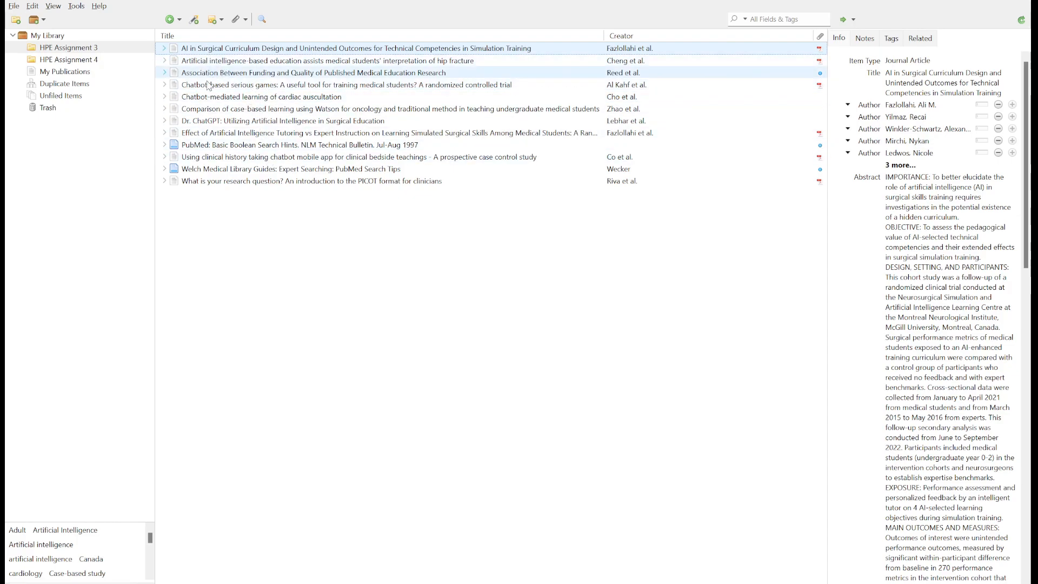
ctrl+click(293, 87)
ctrl+click(289, 134)
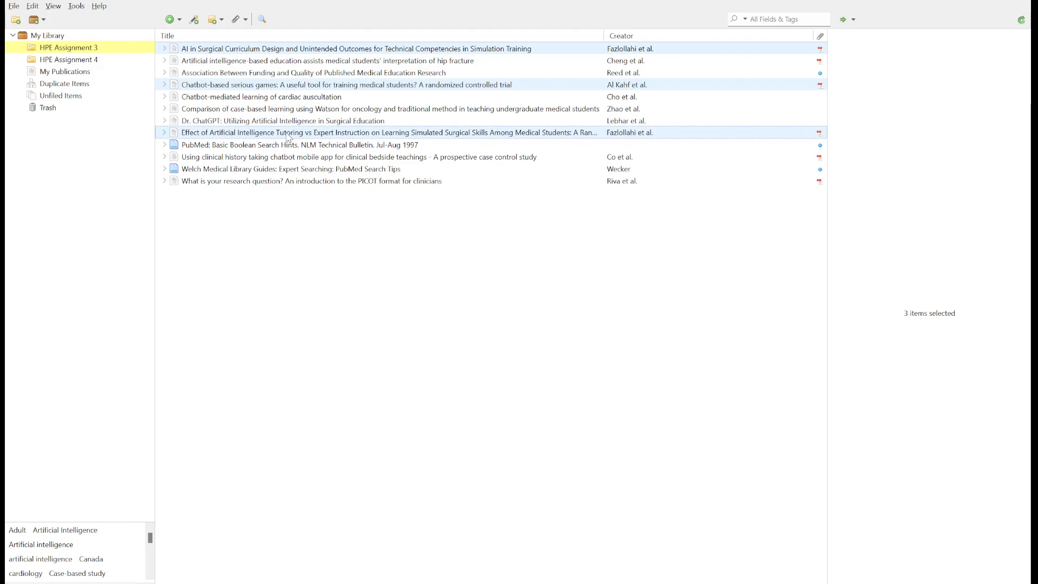
click(1006, 464)
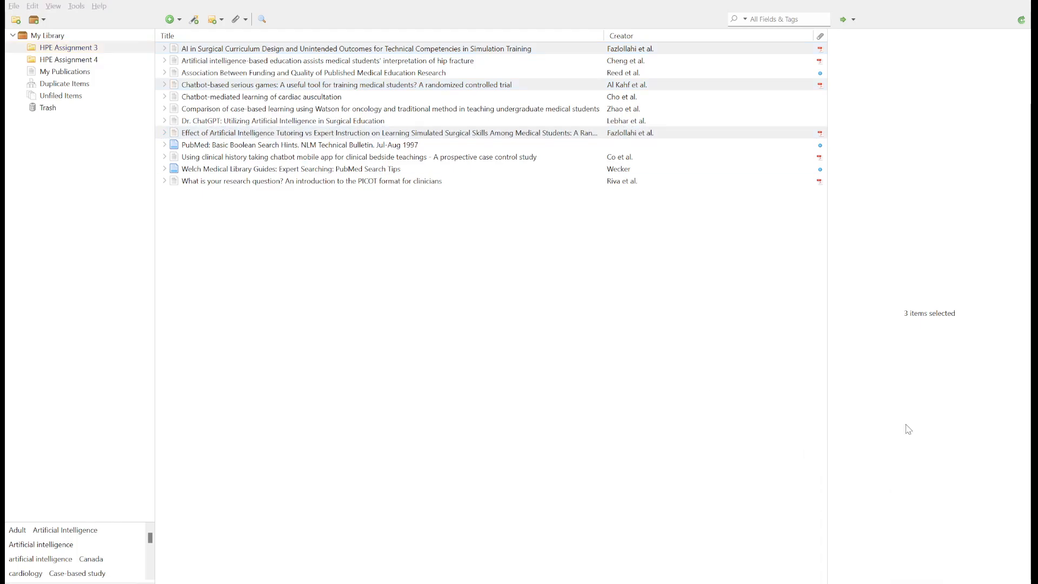
ctrl+click(344, 132)
ctrl+click(346, 85)
ctrl+click(354, 52)
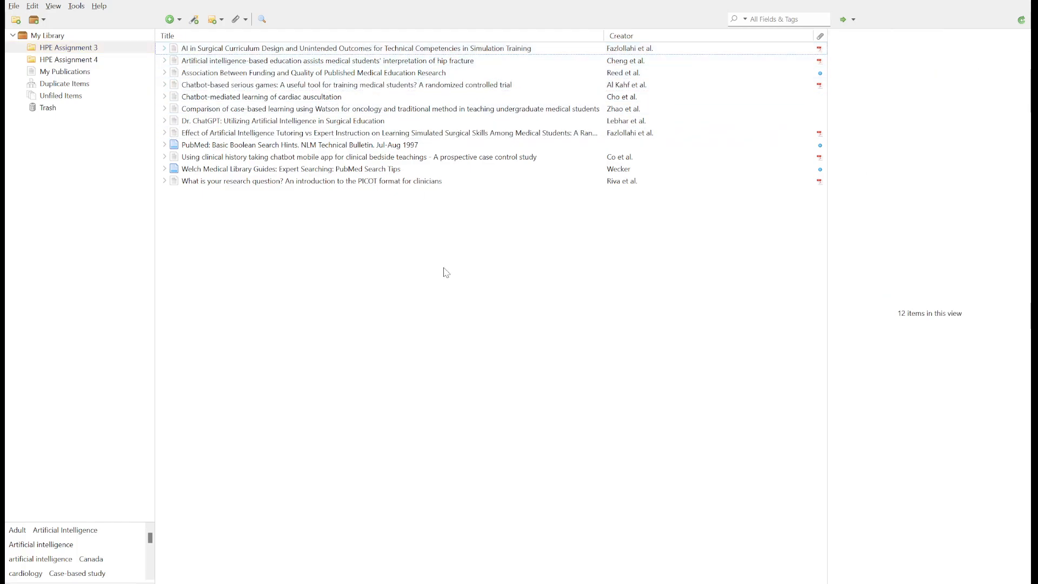
Step: Insert one combined in-text citation in Word for the surgical curriculum, chatbot-based serious games and clinical history taking chatbot articles
click(291, 50)
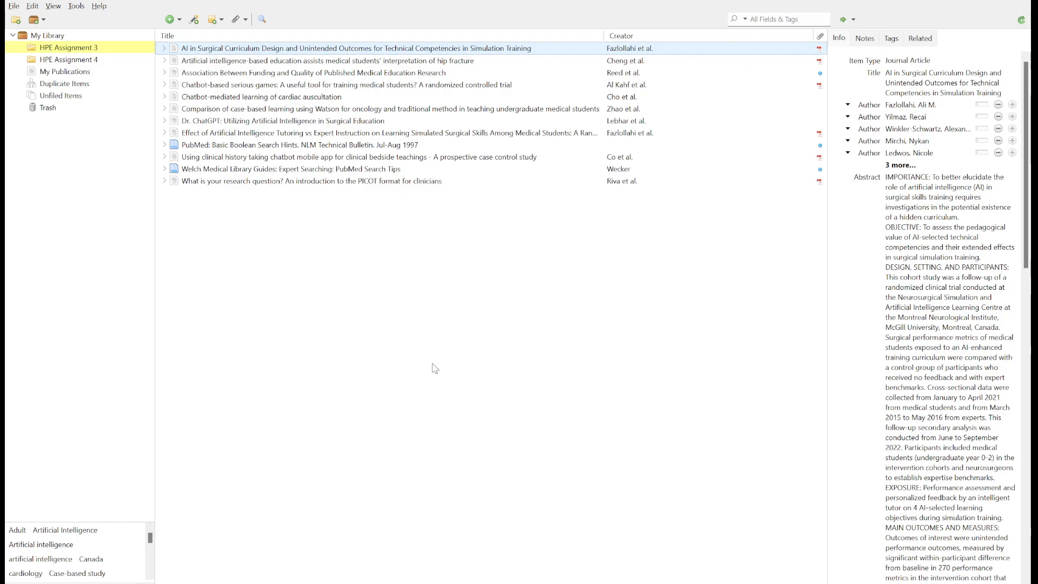
ctrl+click(308, 87)
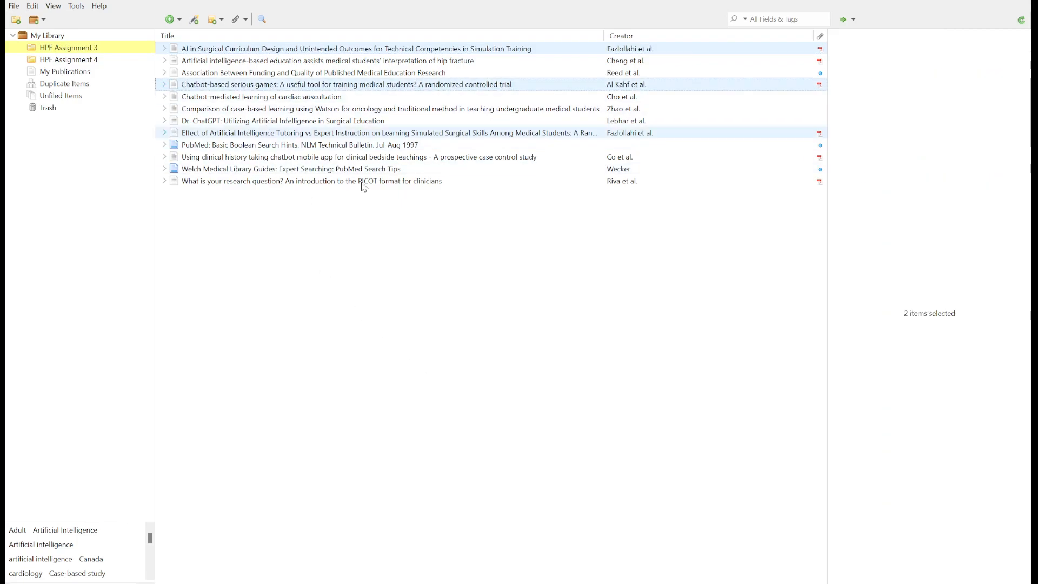
ctrl+click(319, 157)
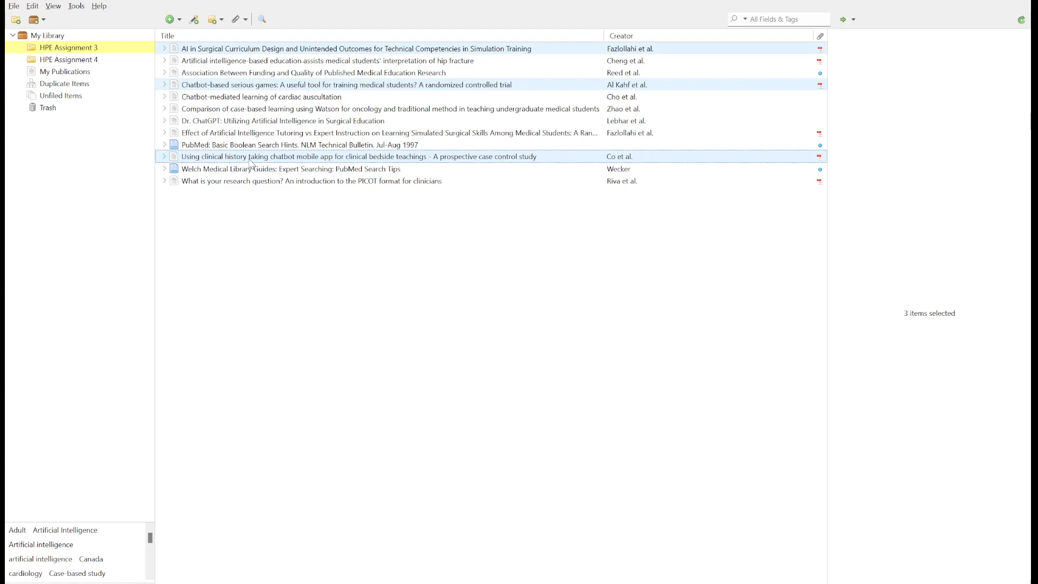
drag(250, 163, 495, 199)
click(496, 199)
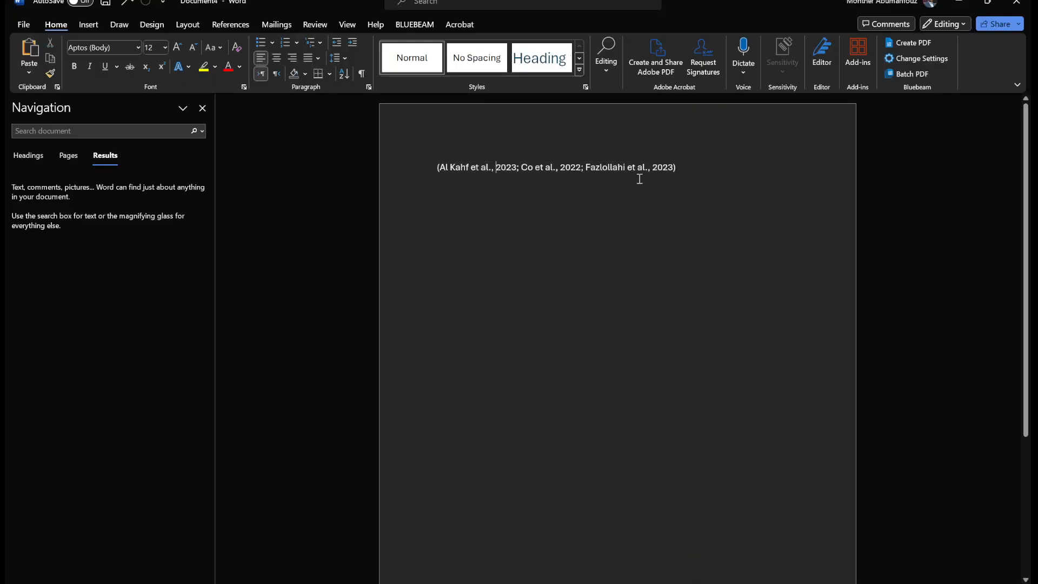
Step: Delete the combined three-article citation from the Word document and return to the Zotero library
drag(673, 170, 408, 174)
click(471, 209)
drag(440, 168, 674, 169)
click(675, 177)
key(ctrl+a)
key(BackSpace)
key(alt+Tab)
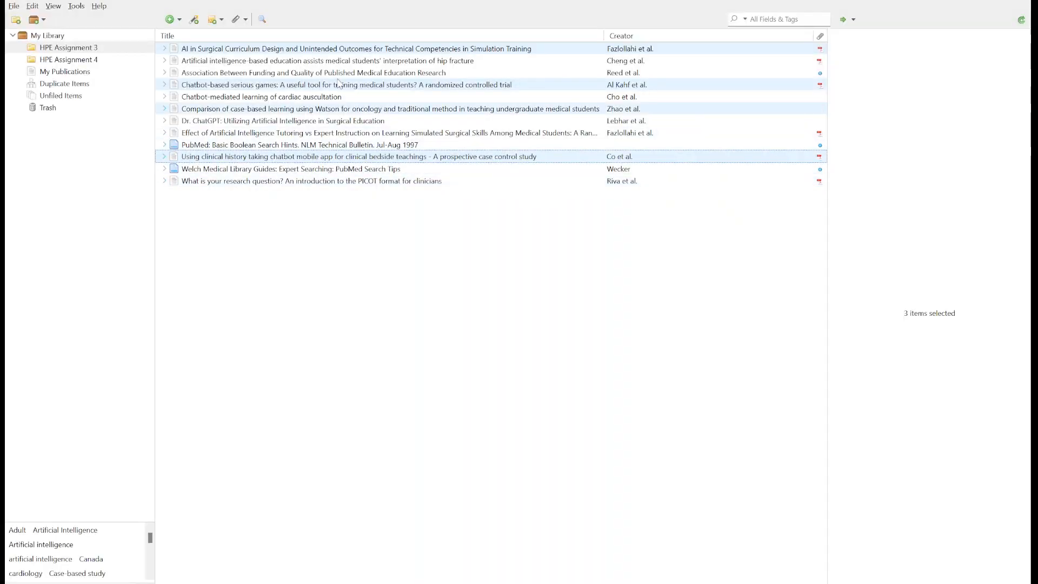
Step: Extend the selection with the hip fracture, Watson, Dr. ChatGPT, AI tutoring, PubMed and Welch items, and insert all nine as one in-text citation in Word
ctrl+click(336, 61)
ctrl+click(333, 145)
ctrl+click(339, 170)
ctrl+click(349, 132)
ctrl+click(354, 121)
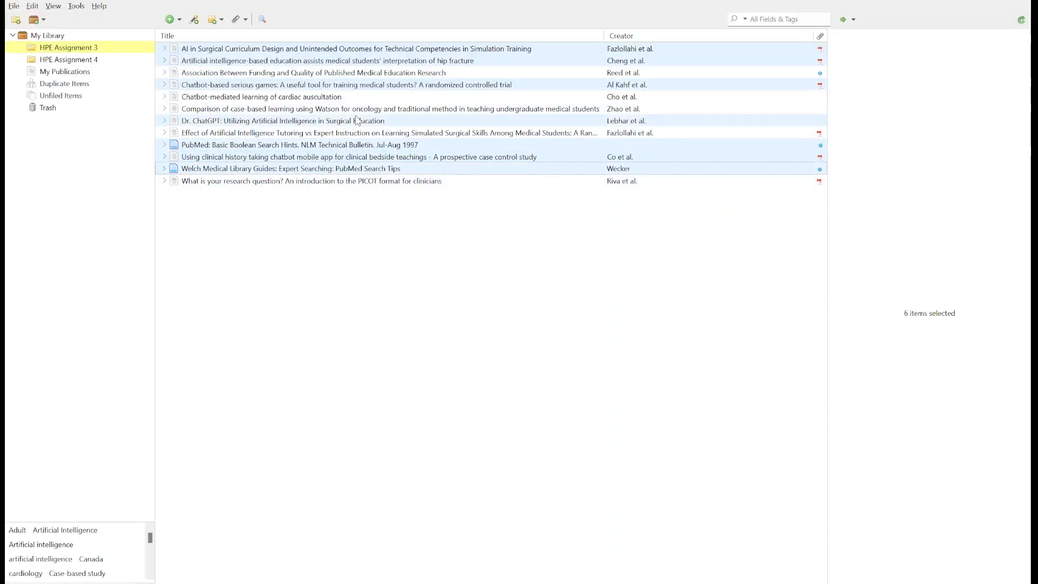
ctrl+click(359, 107)
drag(362, 148, 595, 363)
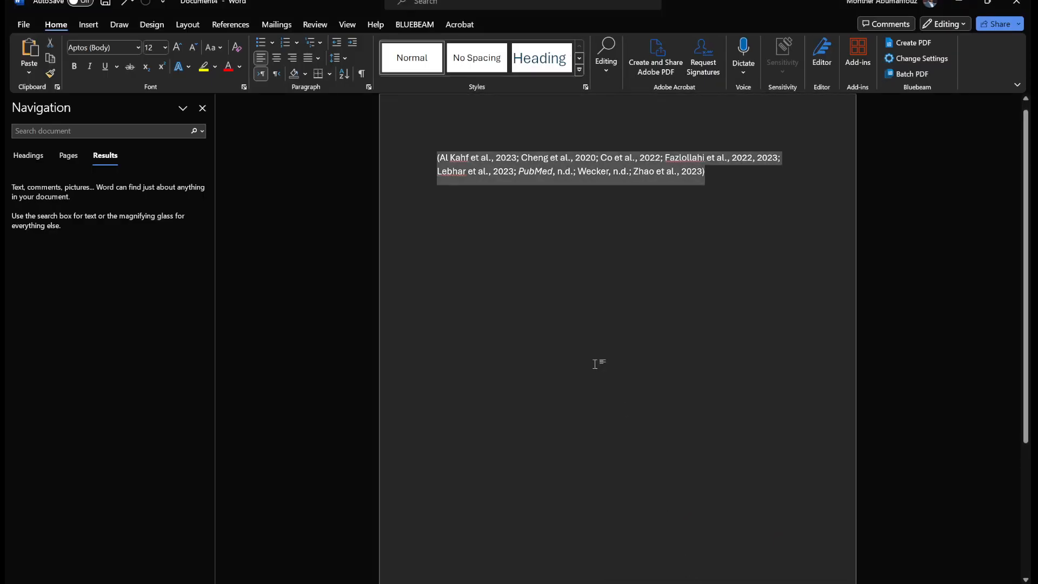
click(595, 363)
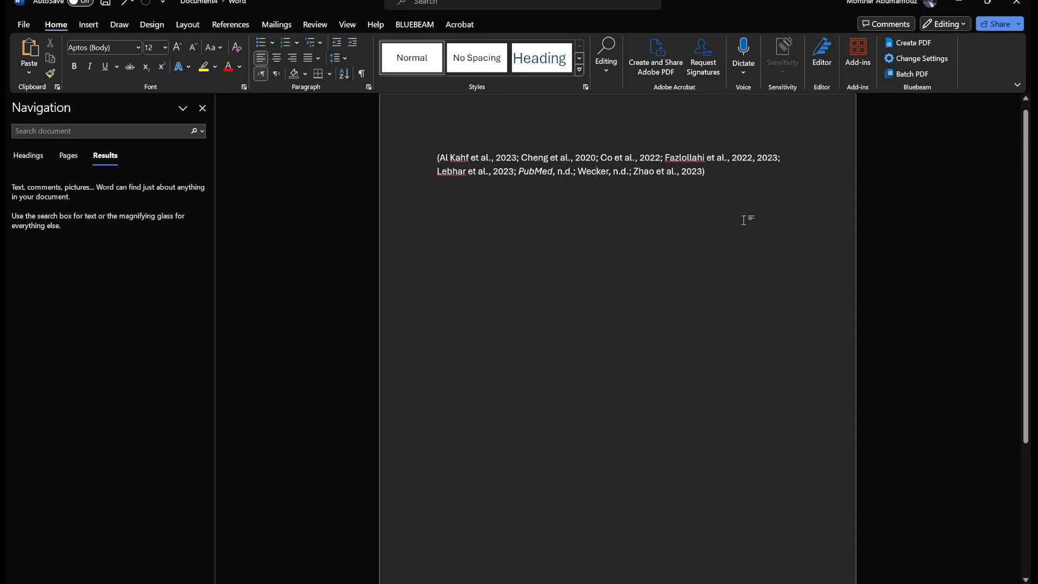
Step: Delete the nine-item citation from the Word document, minimize Word and return to the Zotero library
drag(747, 225, 287, 186)
drag(681, 314, 397, 117)
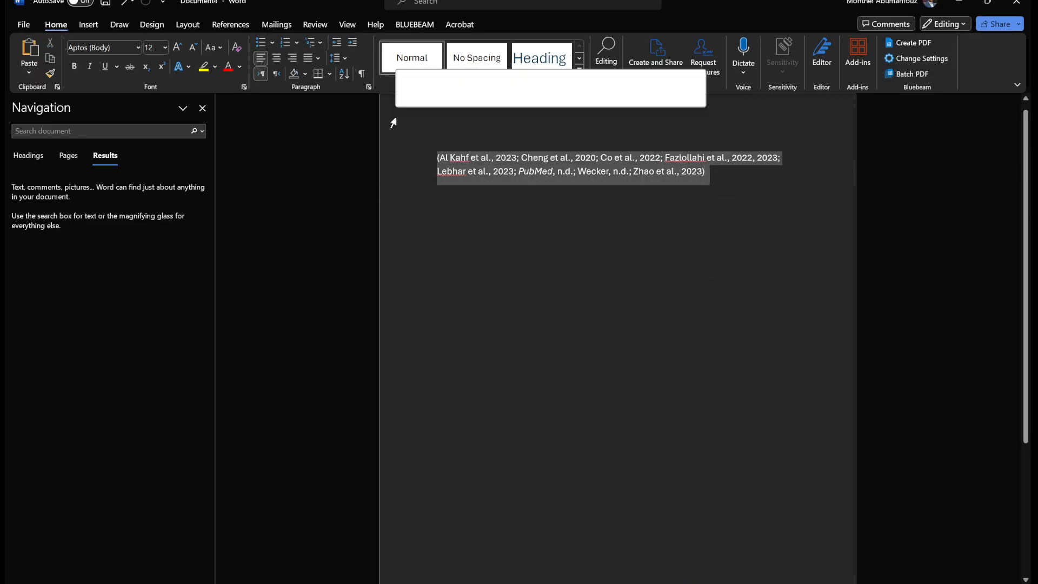
key(BackSpace)
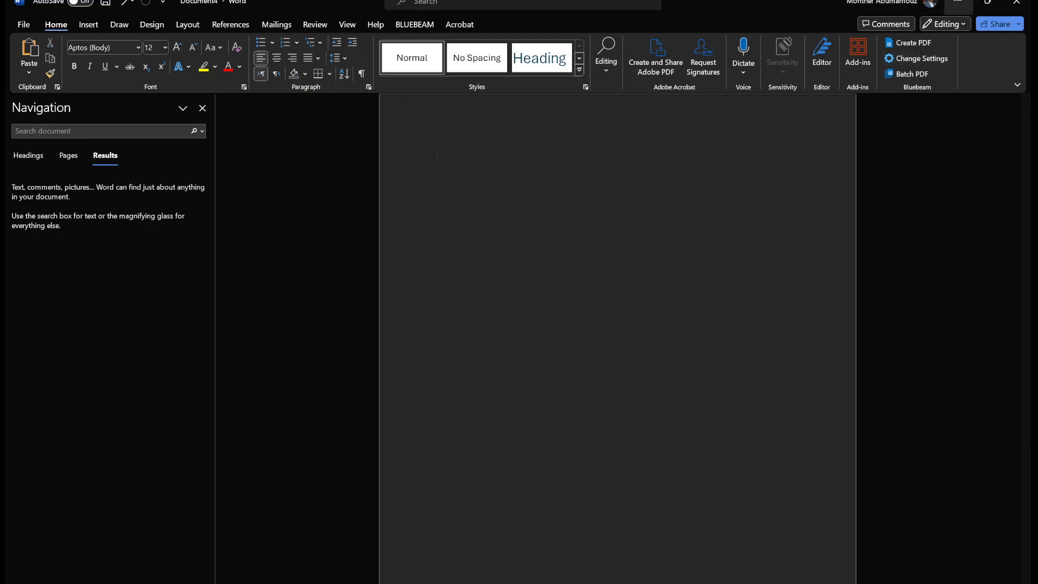
click(958, 2)
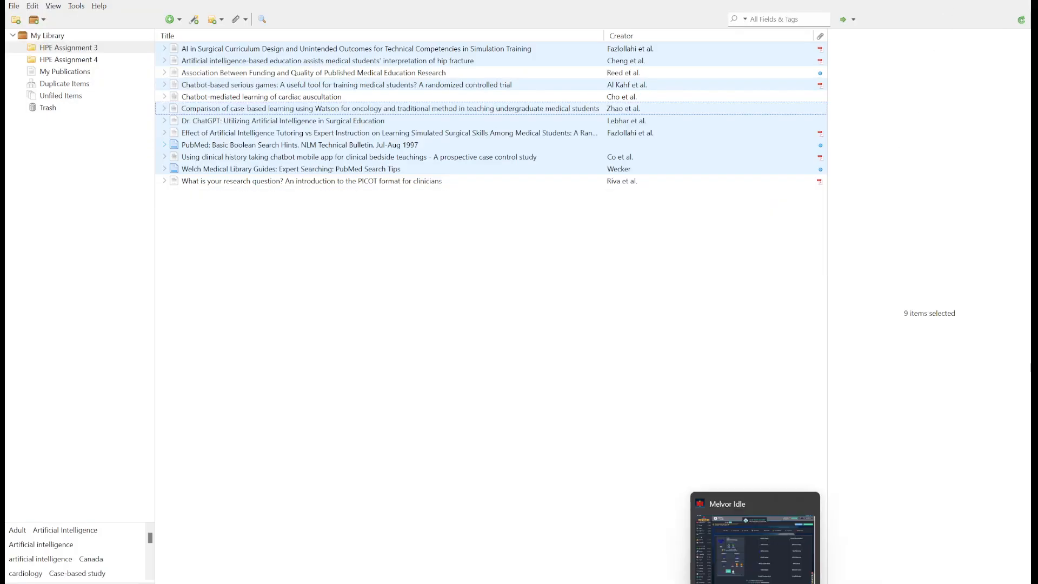
click(853, 583)
click(754, 500)
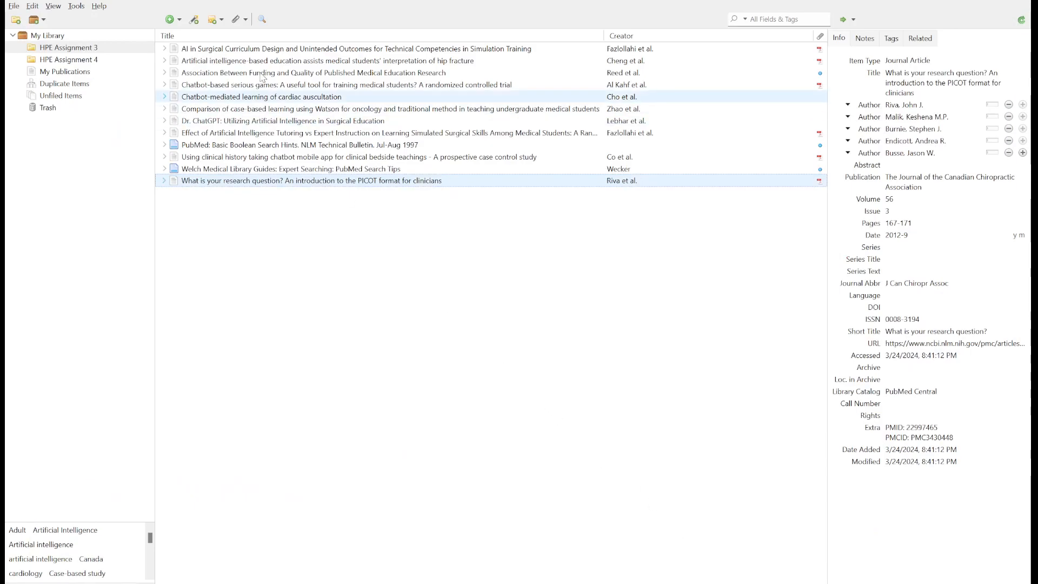
Step: Examine Zotero's general, sync, search and export preferences, including the Quick Copy item format choices, and close them
click(32, 6)
click(93, 160)
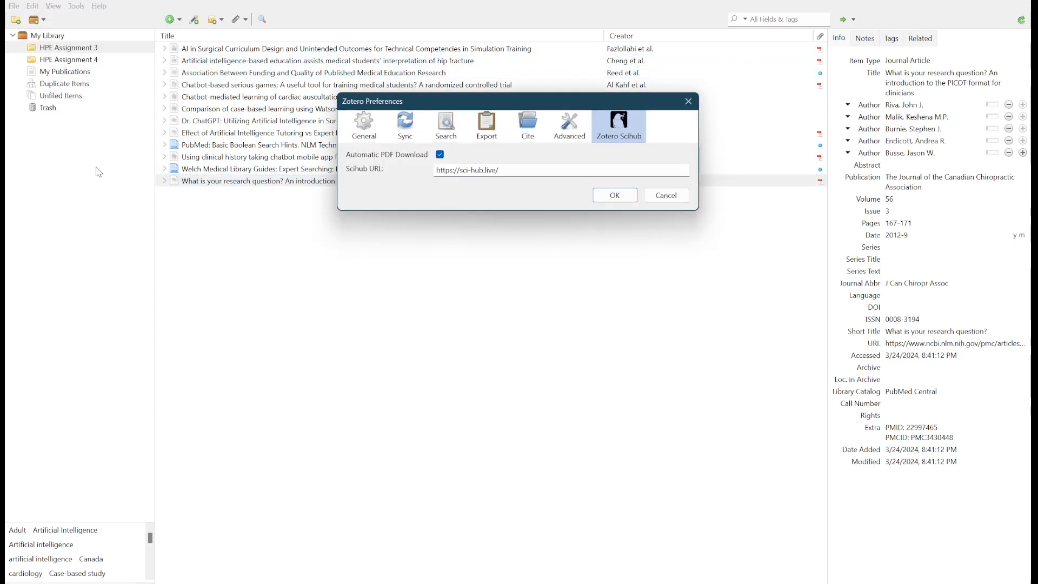
click(364, 129)
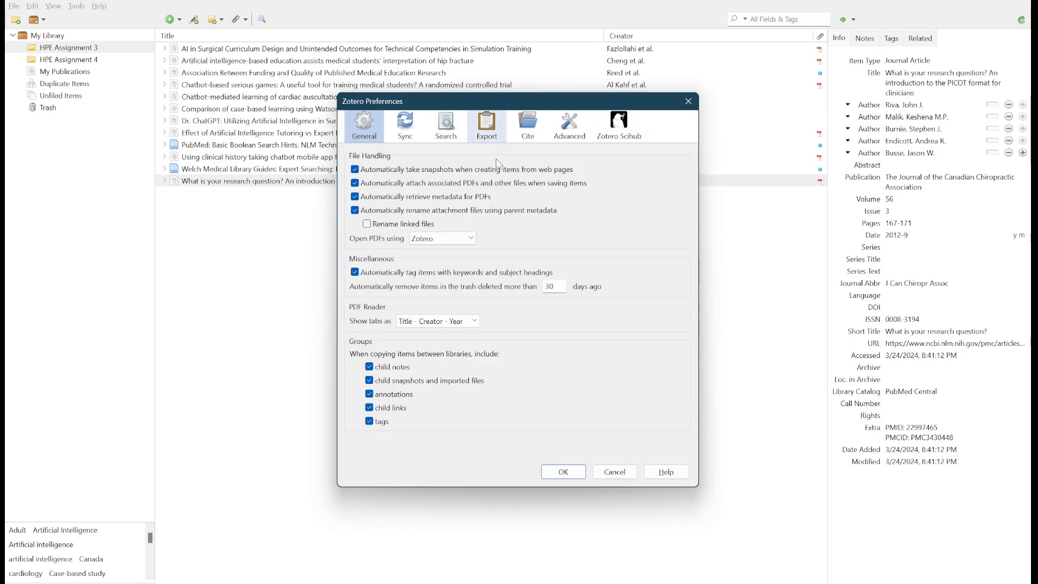
click(412, 128)
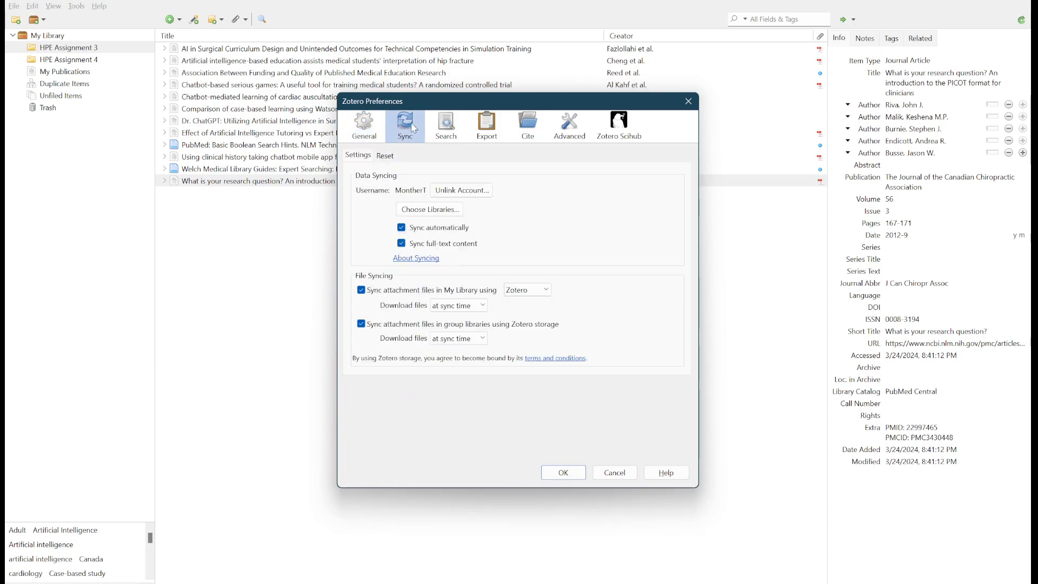
click(445, 128)
click(474, 126)
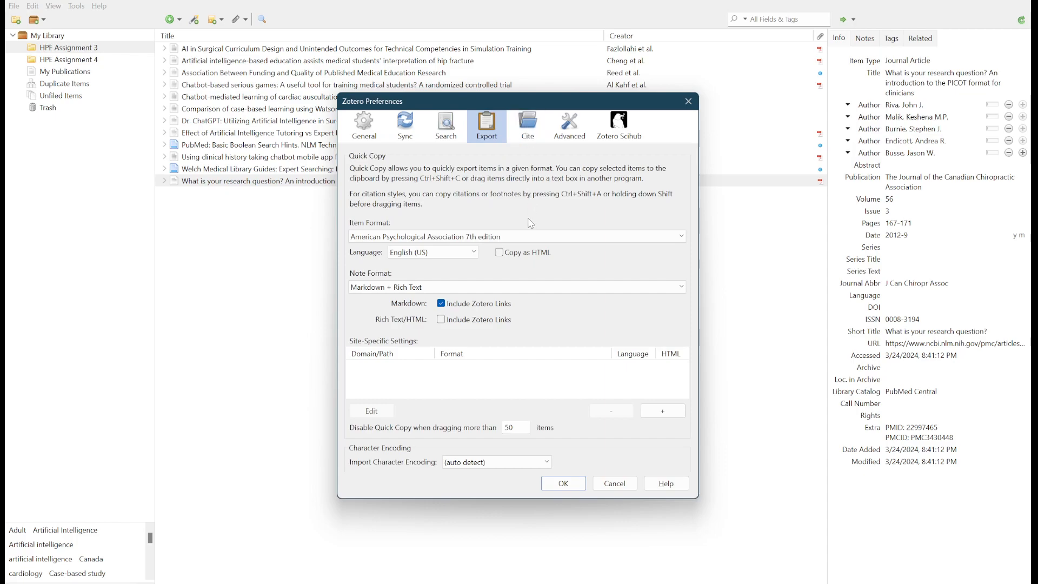
click(529, 238)
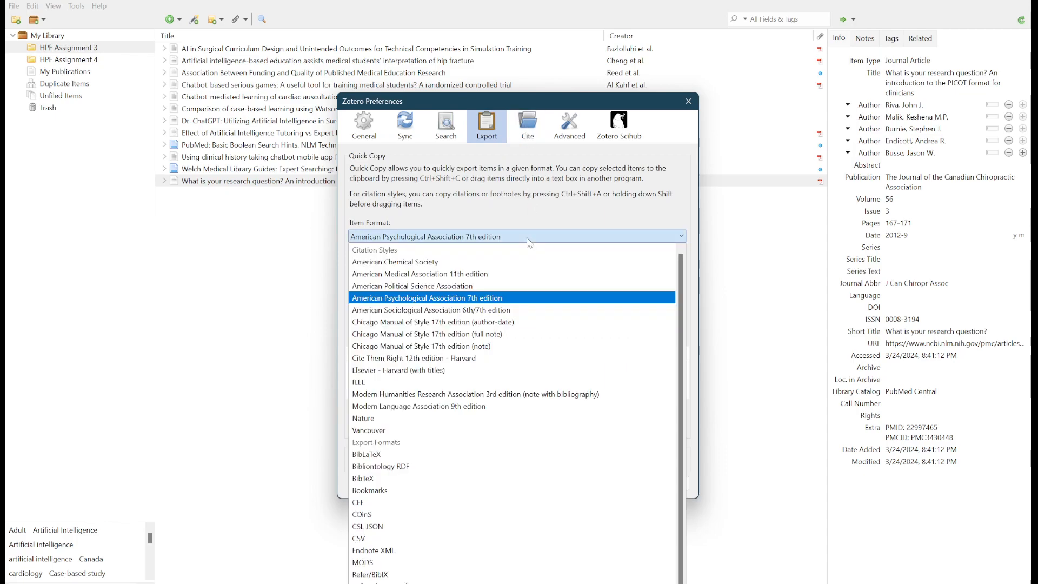
click(529, 243)
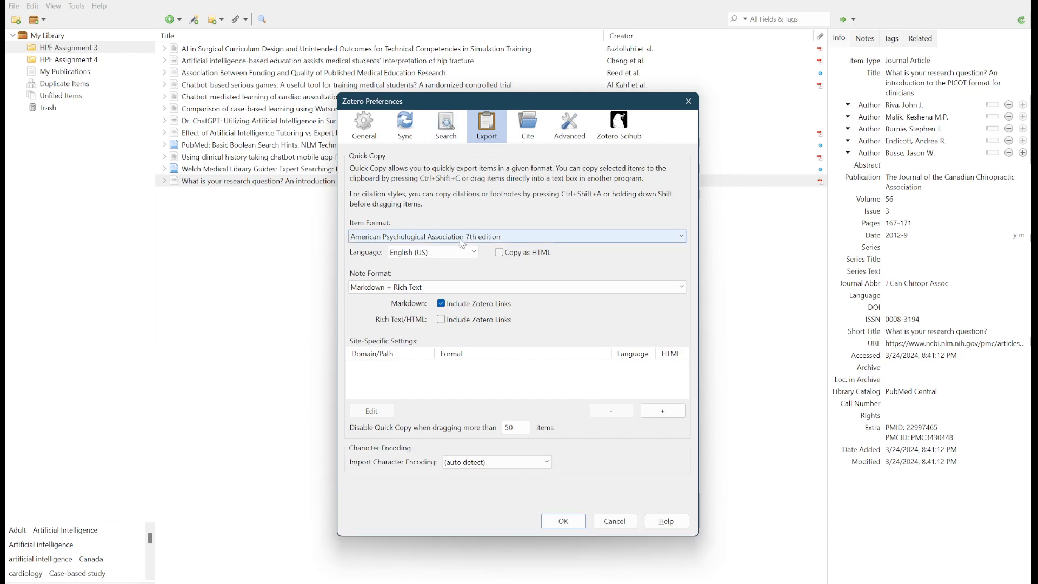
click(688, 101)
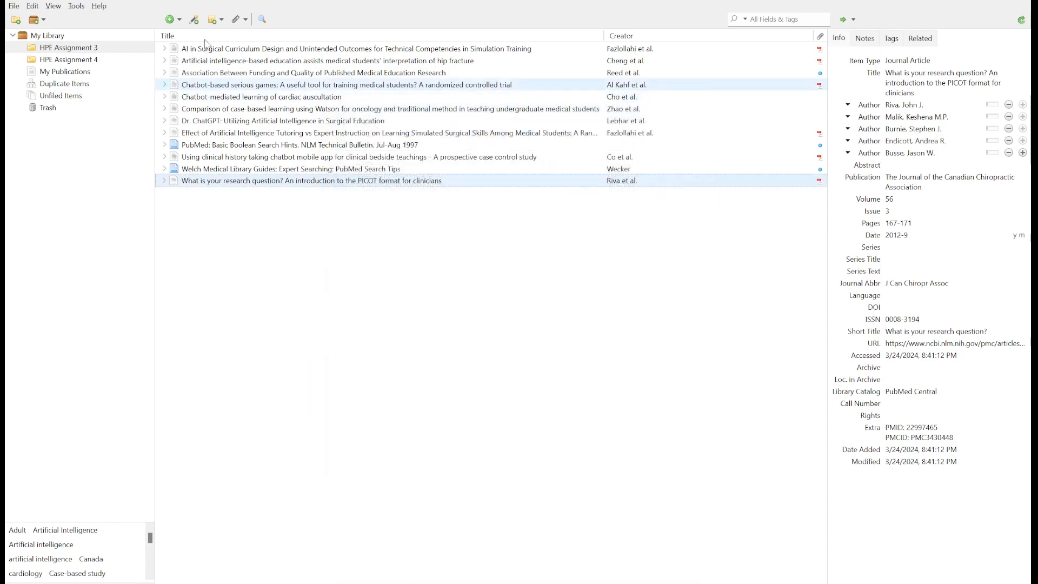
Step: Reopen the export preferences to review the citation styles available as Quick Copy item format, and cancel
click(35, 7)
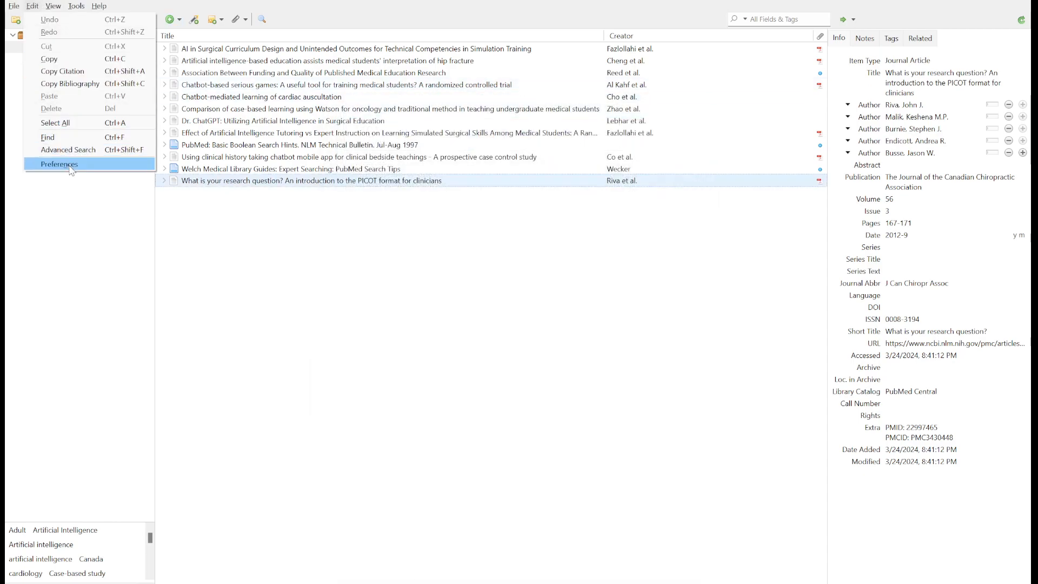
click(59, 164)
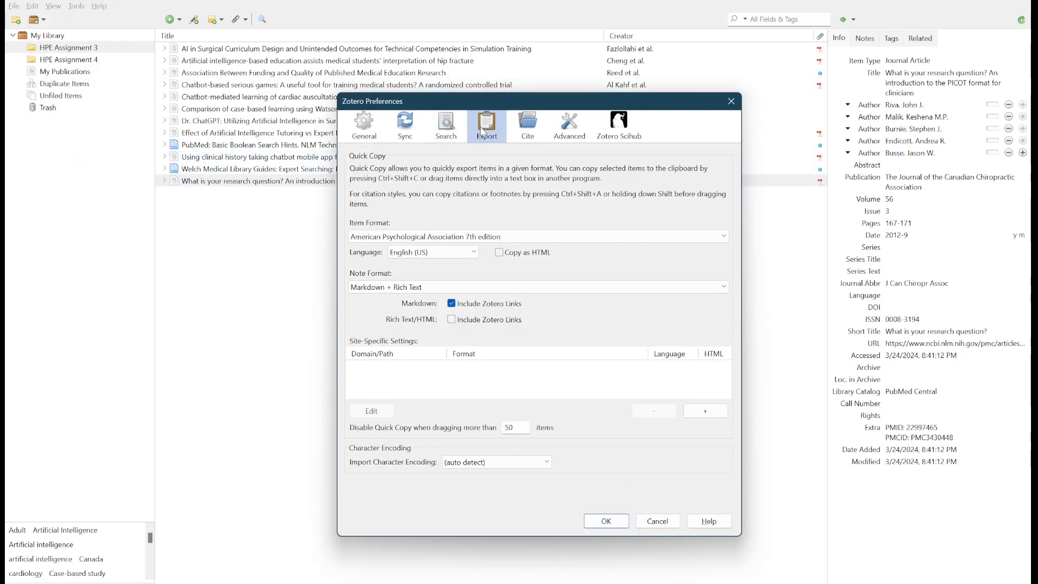
click(397, 237)
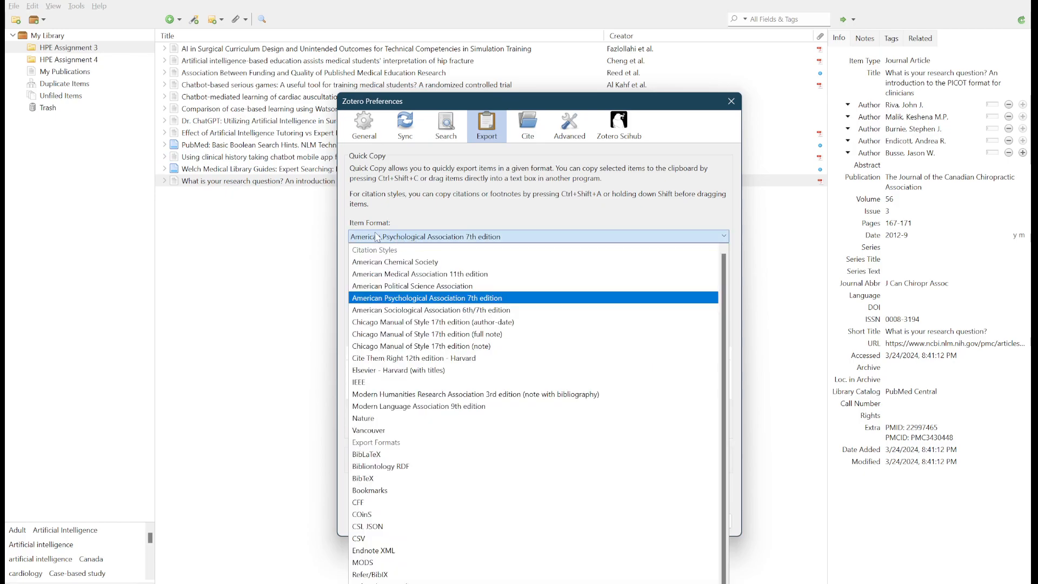
click(404, 238)
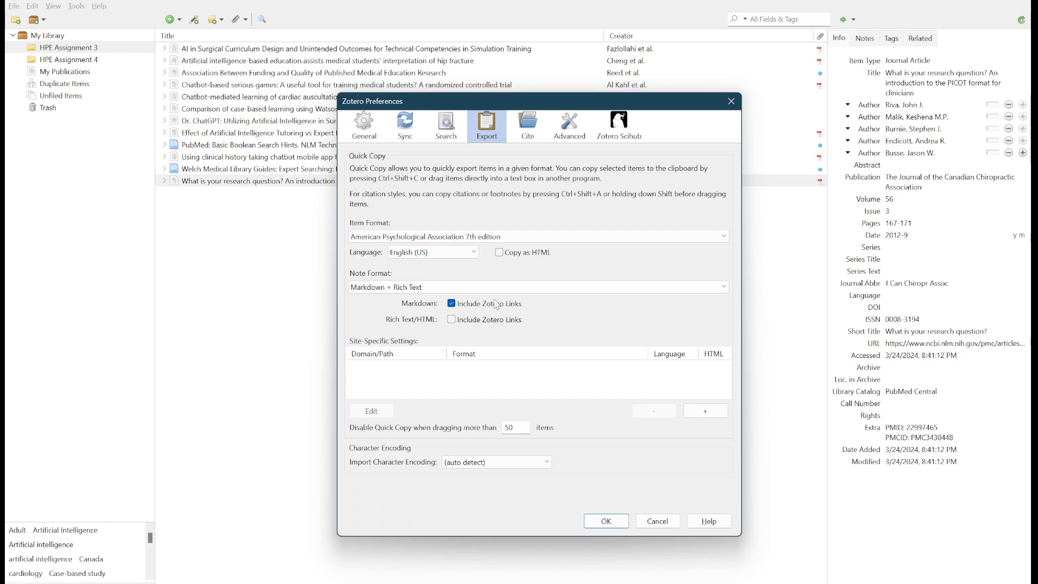
click(668, 529)
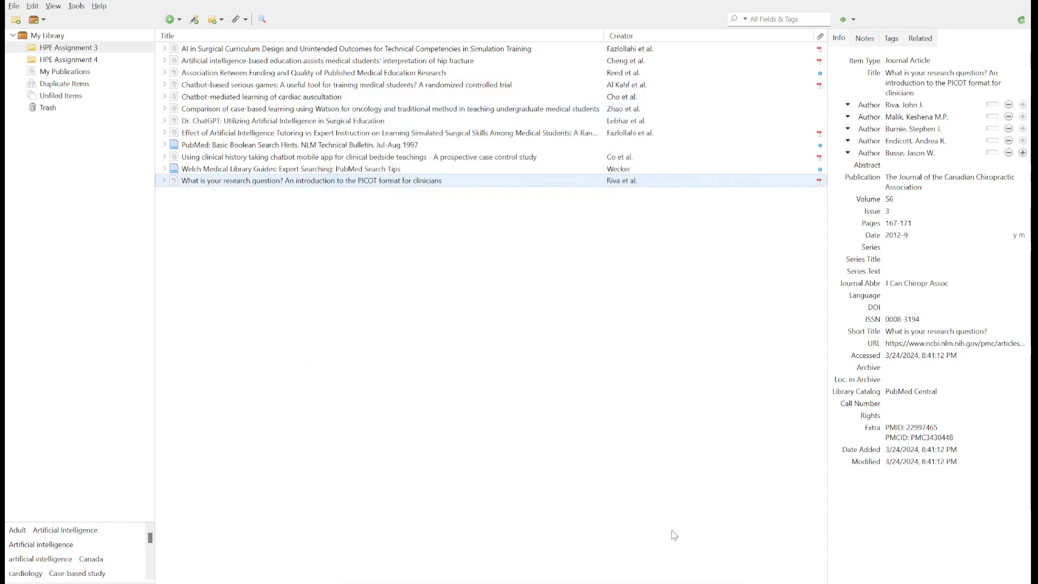
Step: Create a citation from the "Dr. ChatGPT: Utilizing Artificial Intelligence in Surgical Education" item in APA 7th edition style and copy it to the clipboard
click(290, 123)
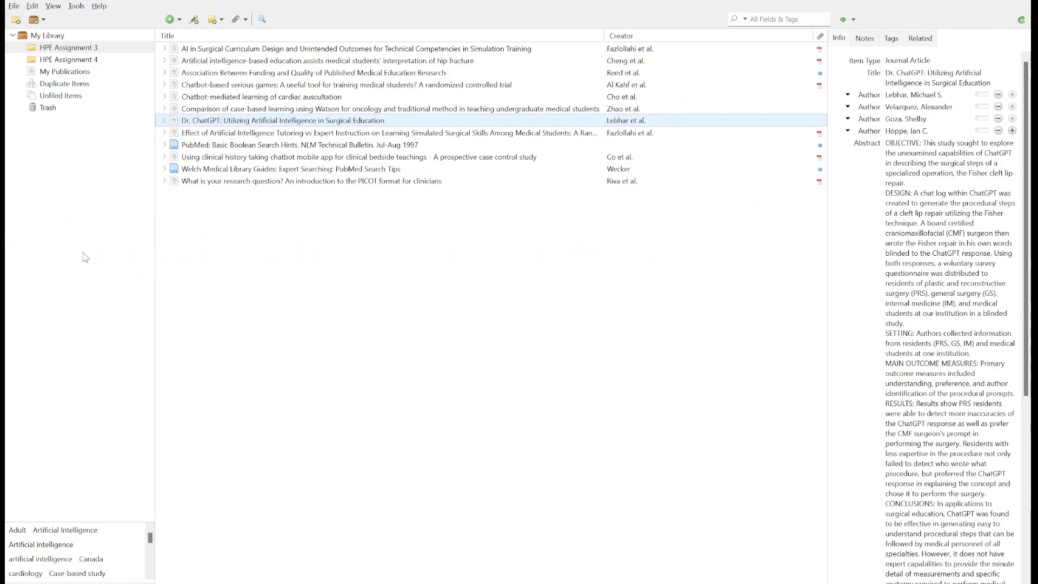
right_click(295, 123)
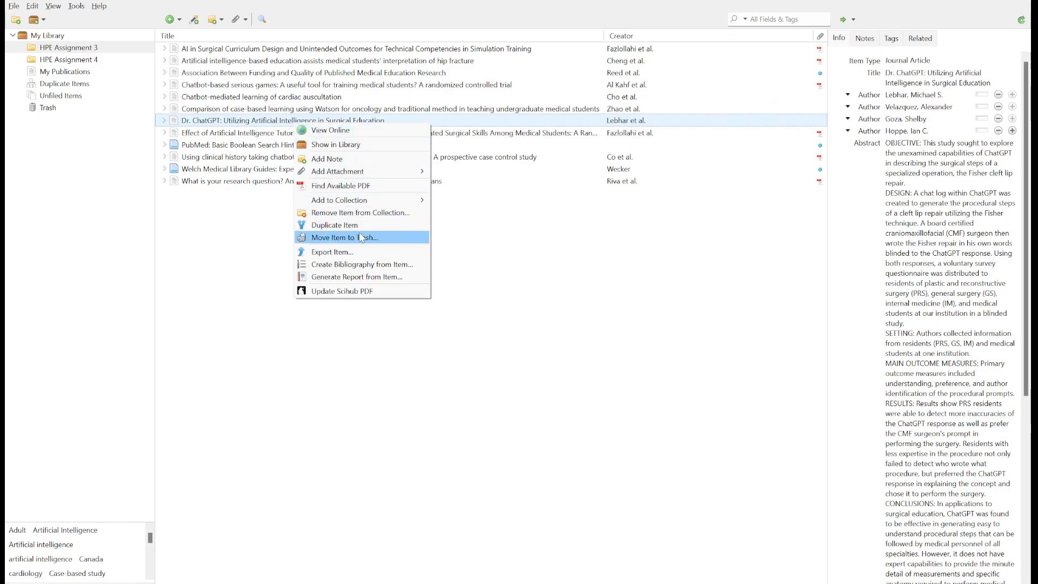
click(409, 271)
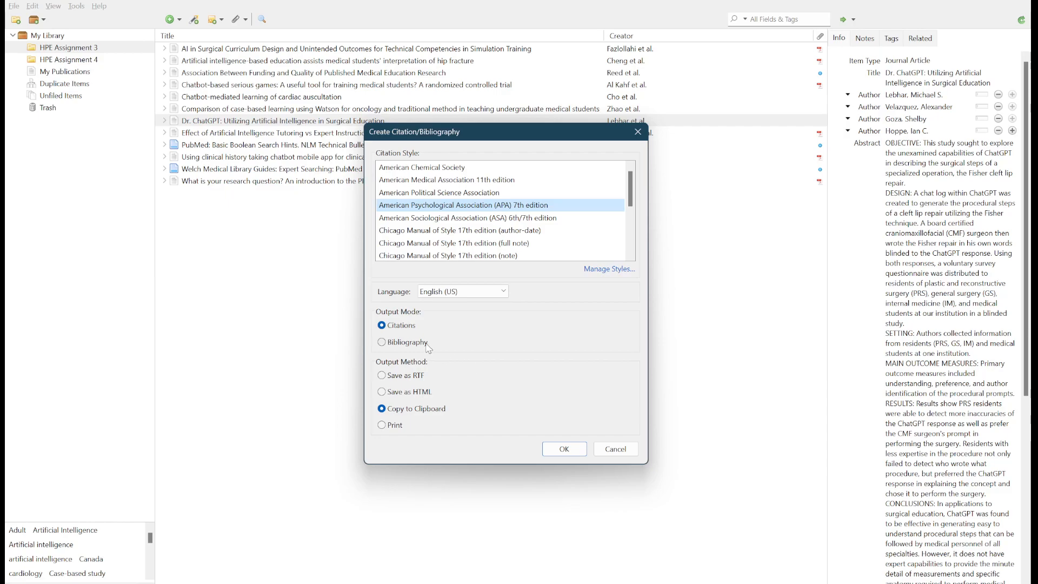
click(564, 449)
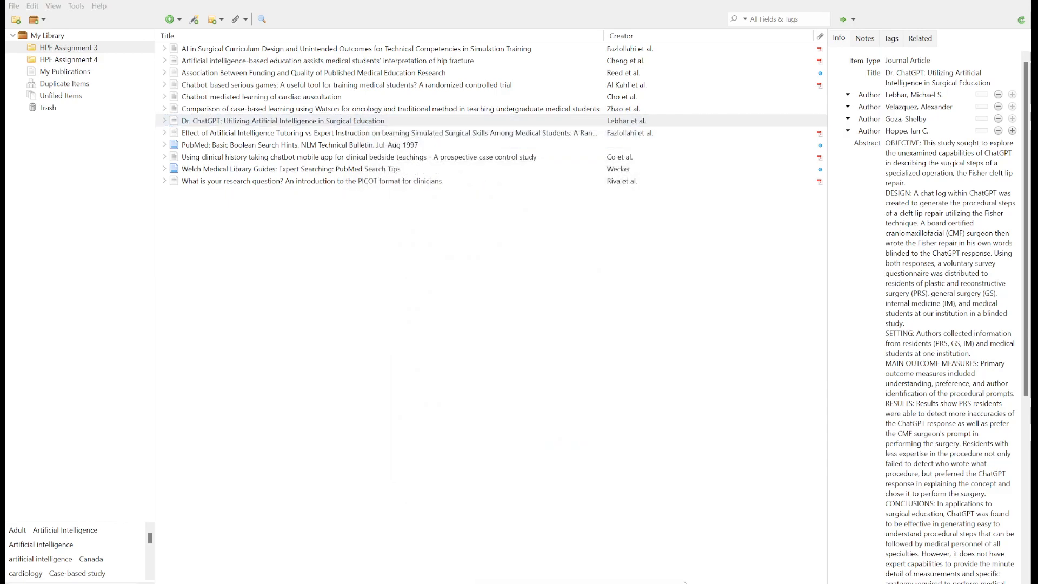
Step: Switch to Word, paste the copied in-text citation into the blank document and delete it again
key(alt+Tab)
text((Lebhar et al., 2023))
key(ctrl+a)
key(BackSpace)
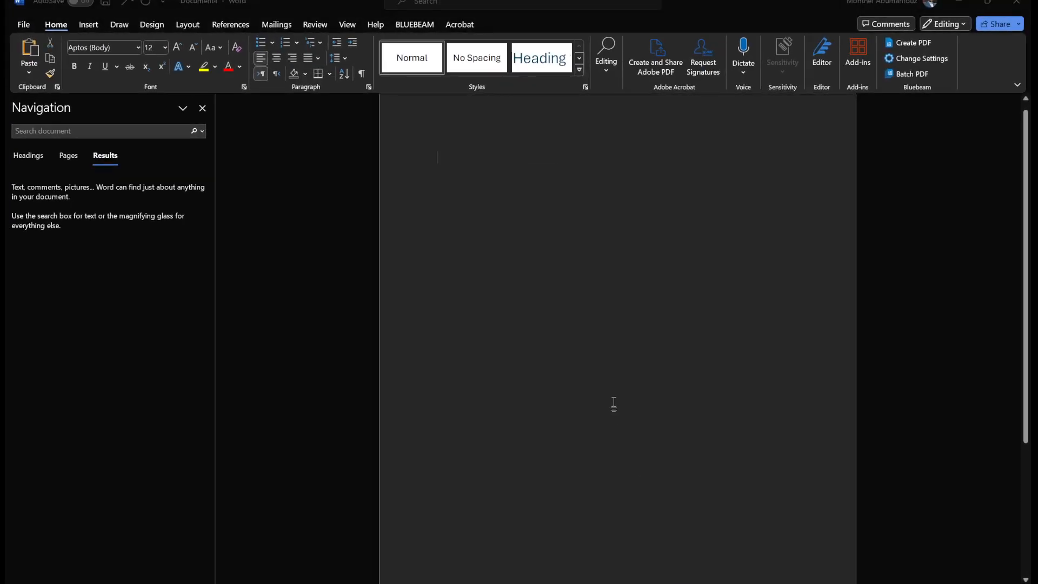
Step: Return to Zotero and copy an APA 7th edition bibliography entry for the Dr. ChatGPT item to the clipboard
key(alt+Tab)
right_click(311, 120)
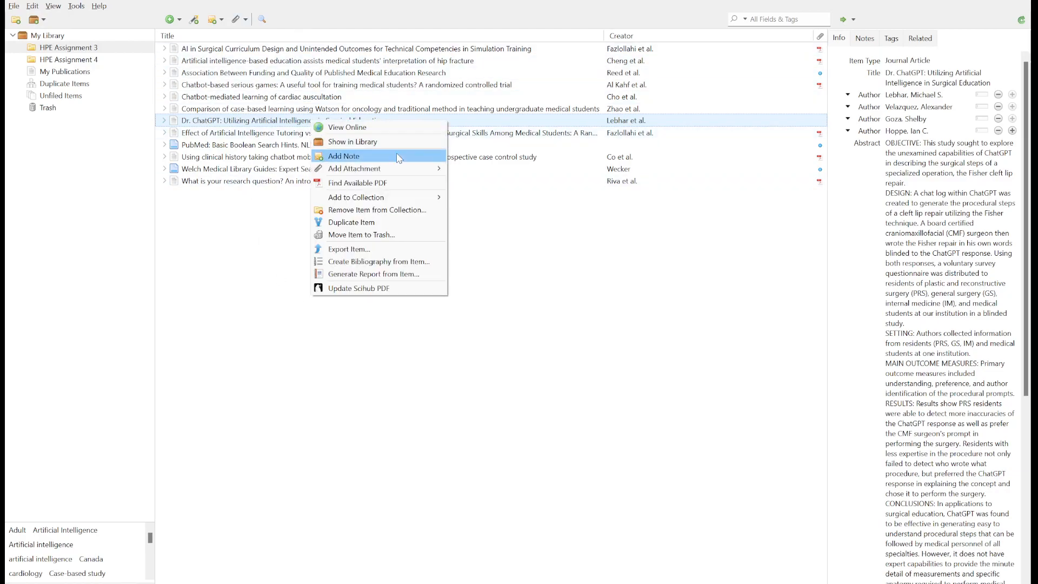
click(397, 263)
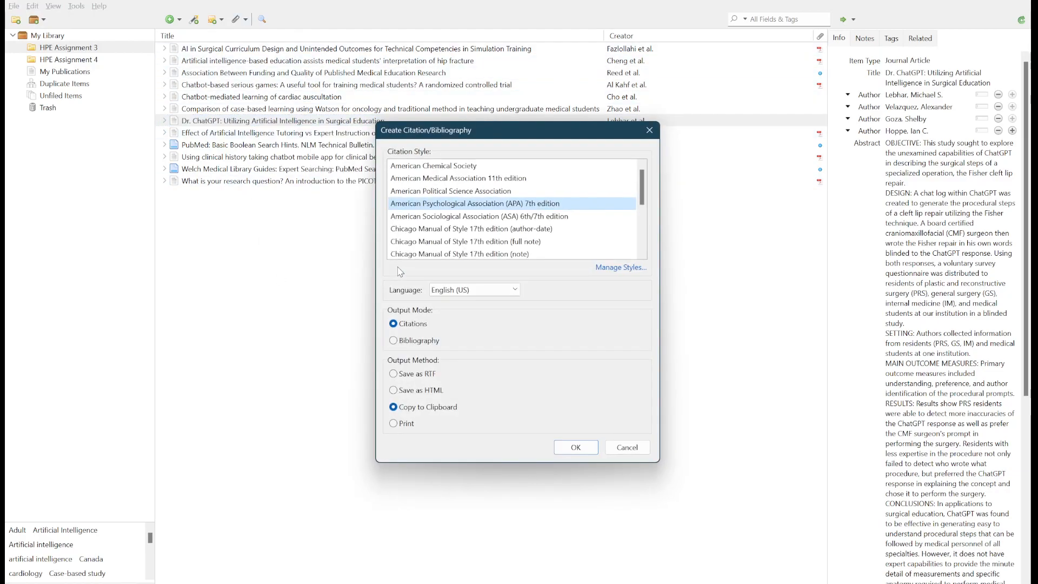
click(430, 341)
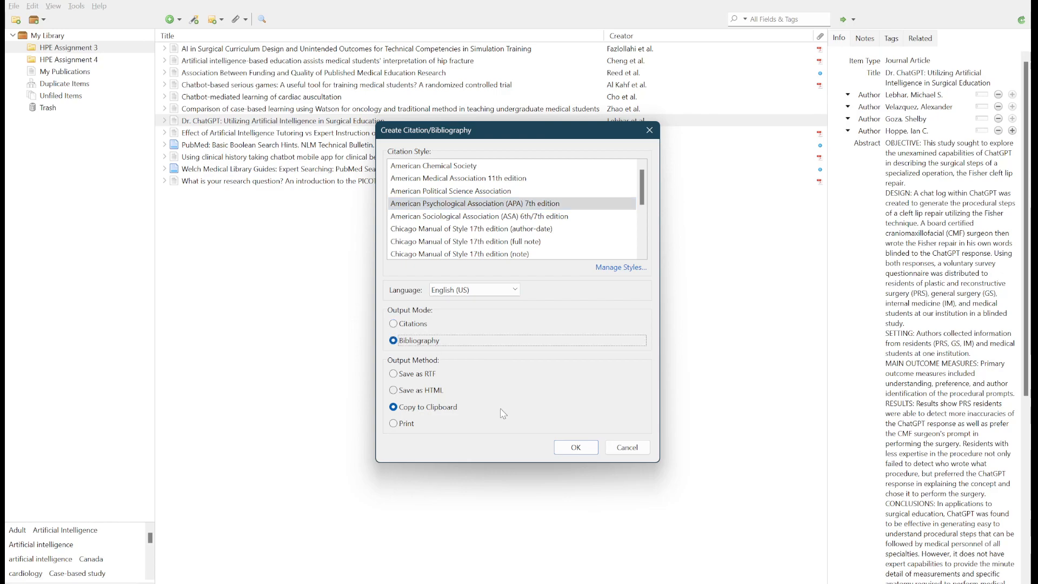
click(571, 447)
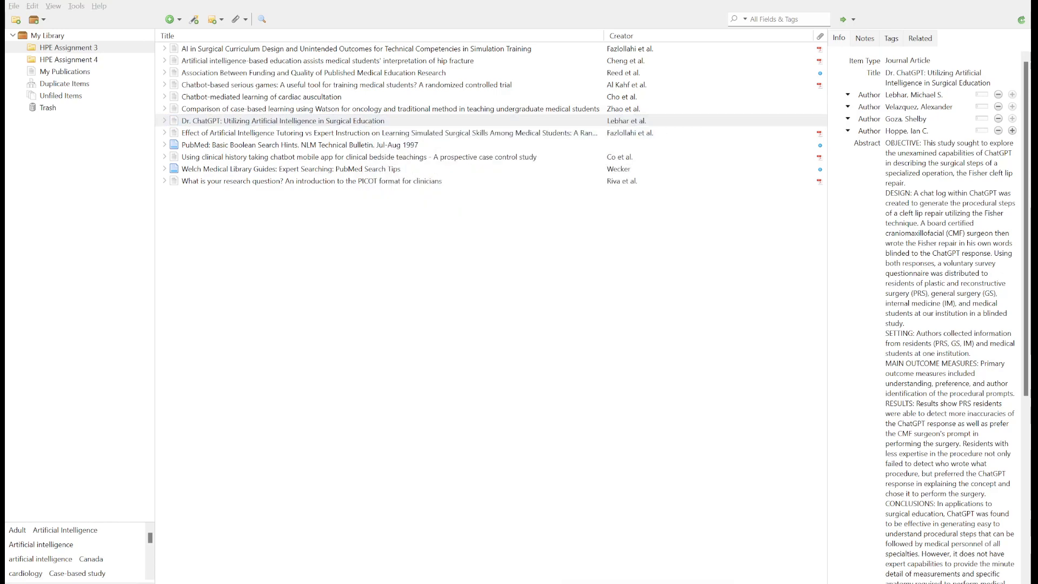
Step: Paste the bibliography entry into the Word document, undo the paste and return to the Zotero library
click(658, 518)
key(ctrl+v)
key(ctrl+z)
key(alt+Tab)
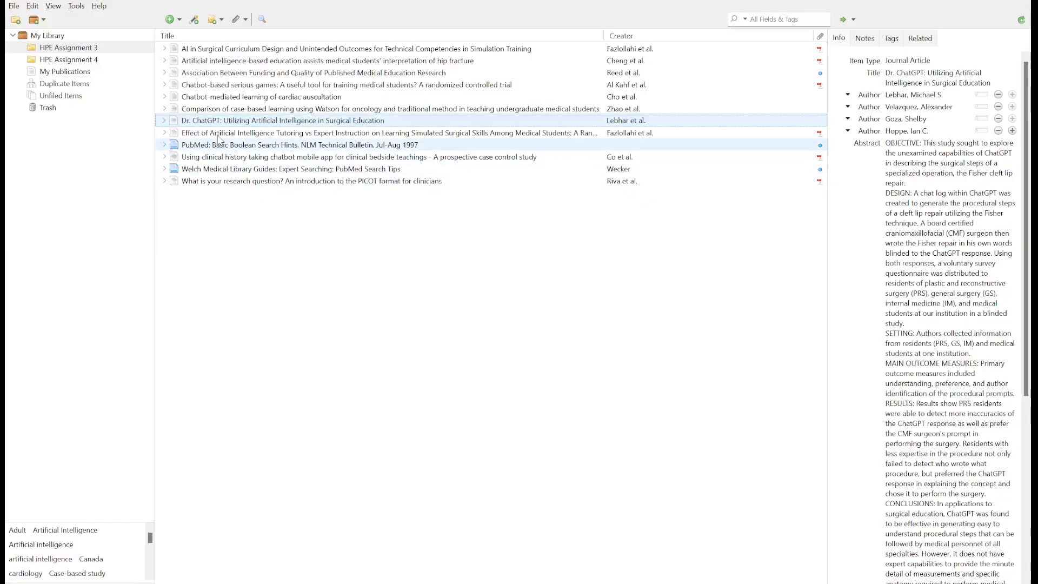
Step: Reopen the bibliography creation for the Dr. ChatGPT item, set the output mode back to Citations and copy the result to the clipboard
right_click(259, 121)
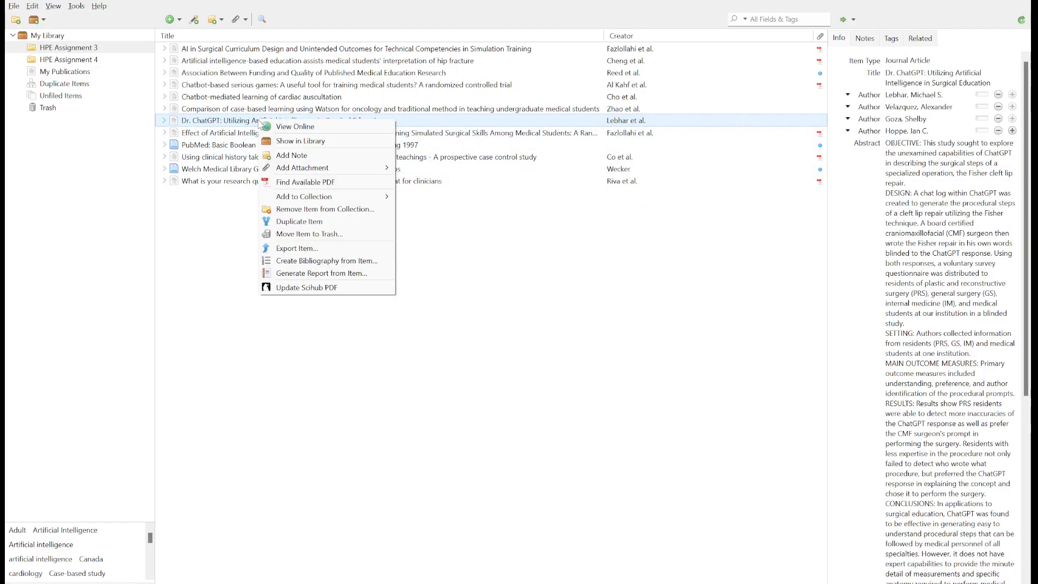
click(334, 265)
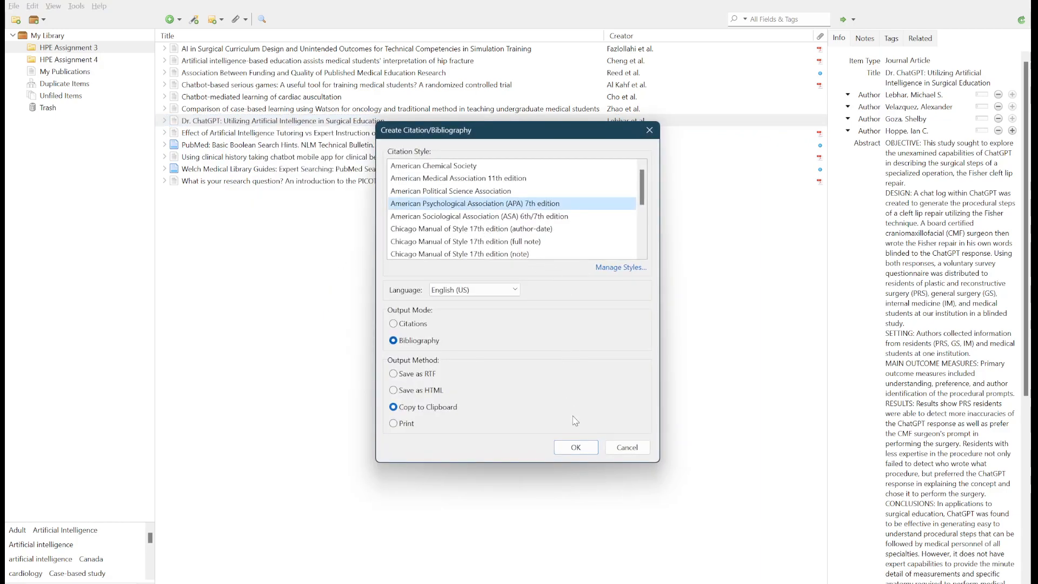
click(411, 323)
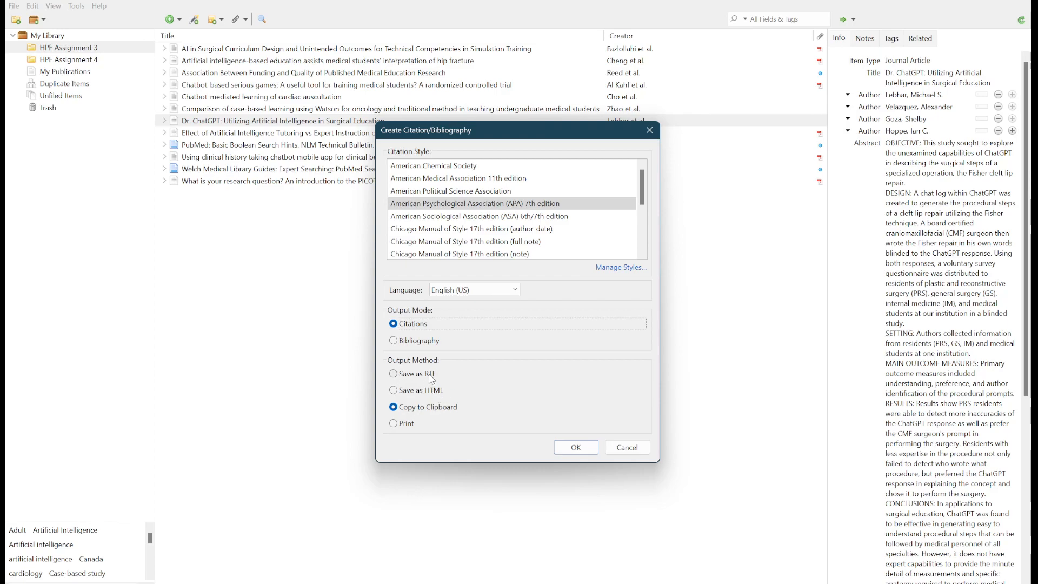
click(427, 407)
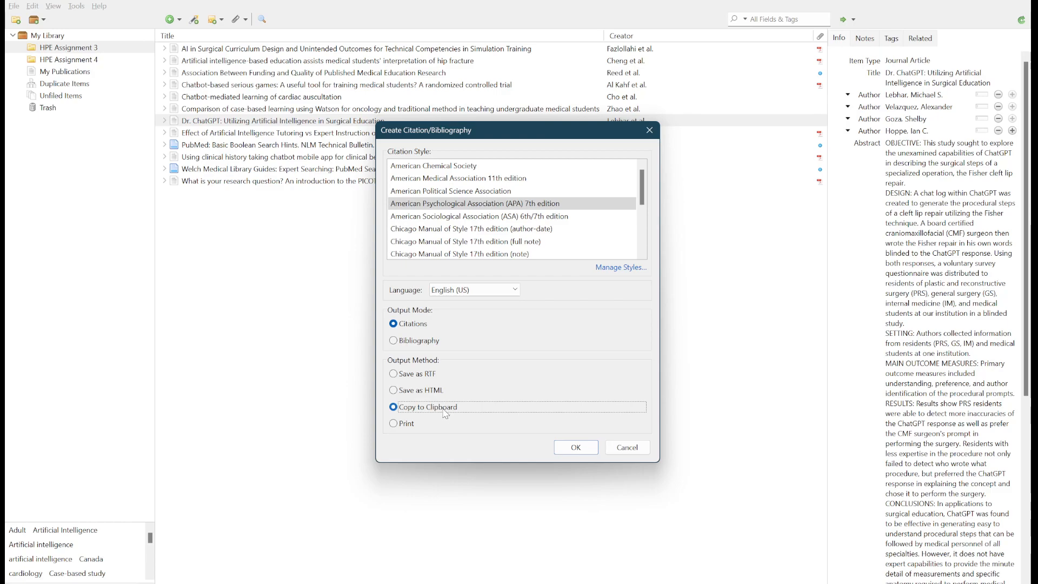
click(575, 448)
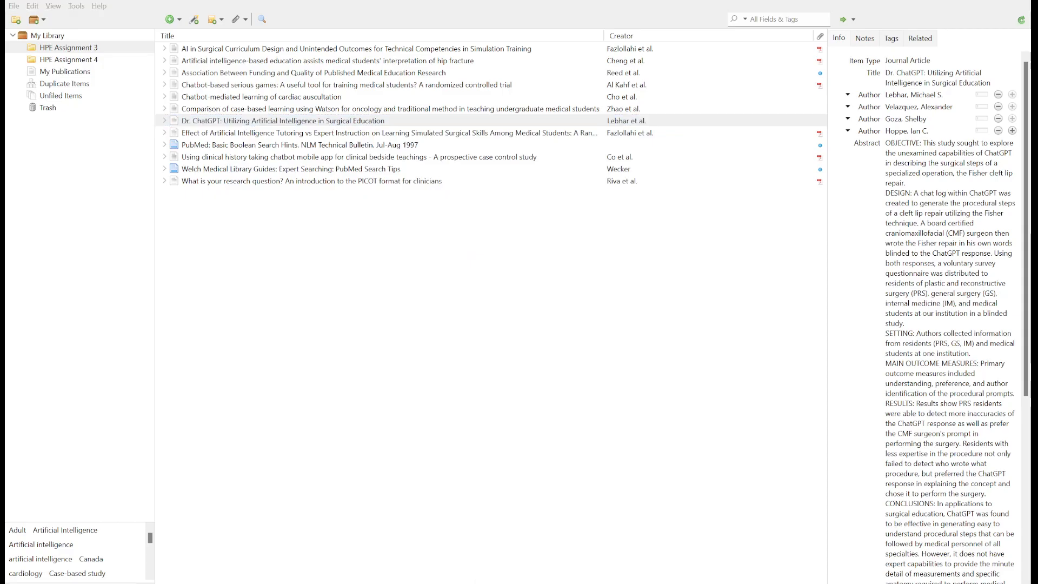
Step: Paste the Dr. ChatGPT citation into Word as text, delete it and switch back to the Zotero library
click(654, 566)
right_click(532, 333)
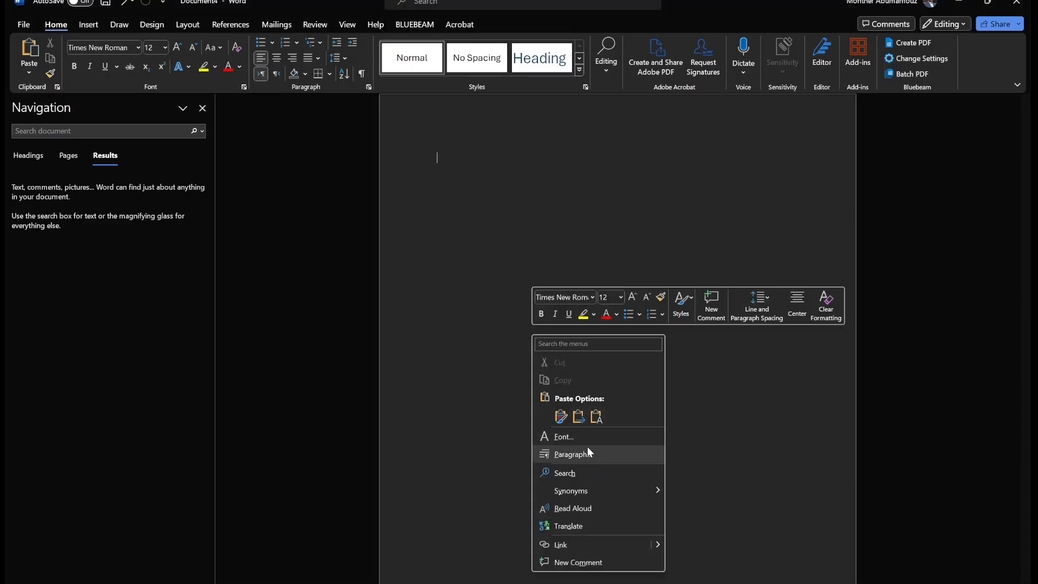
click(597, 427)
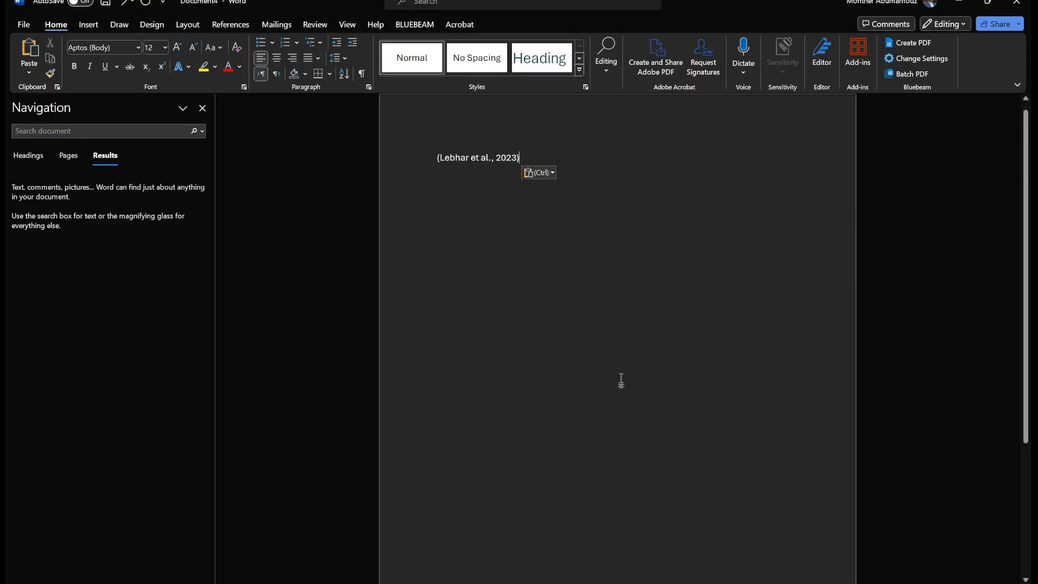
triple_click(445, 164)
key(Delete)
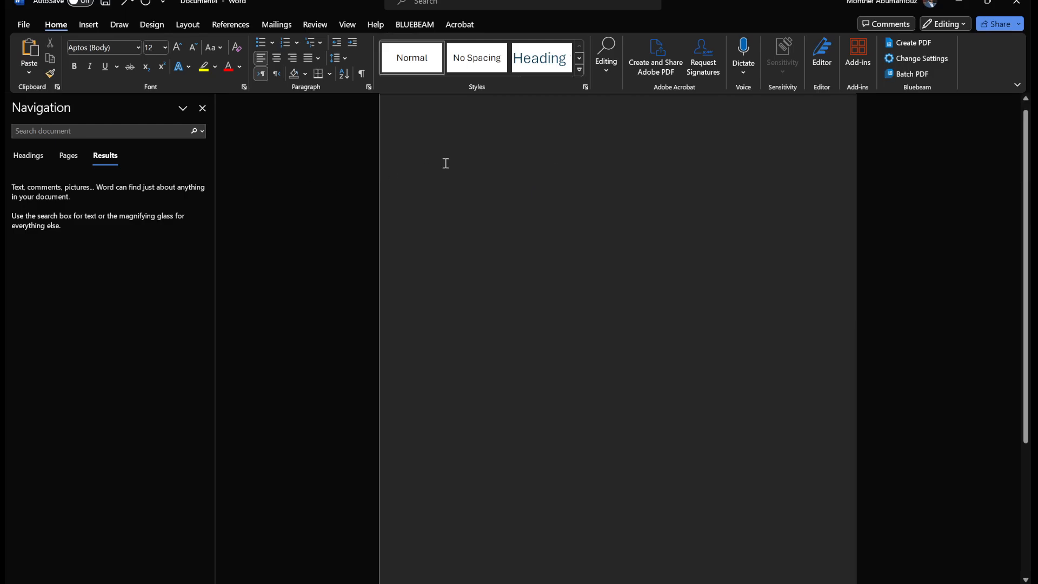
key(alt+Tab)
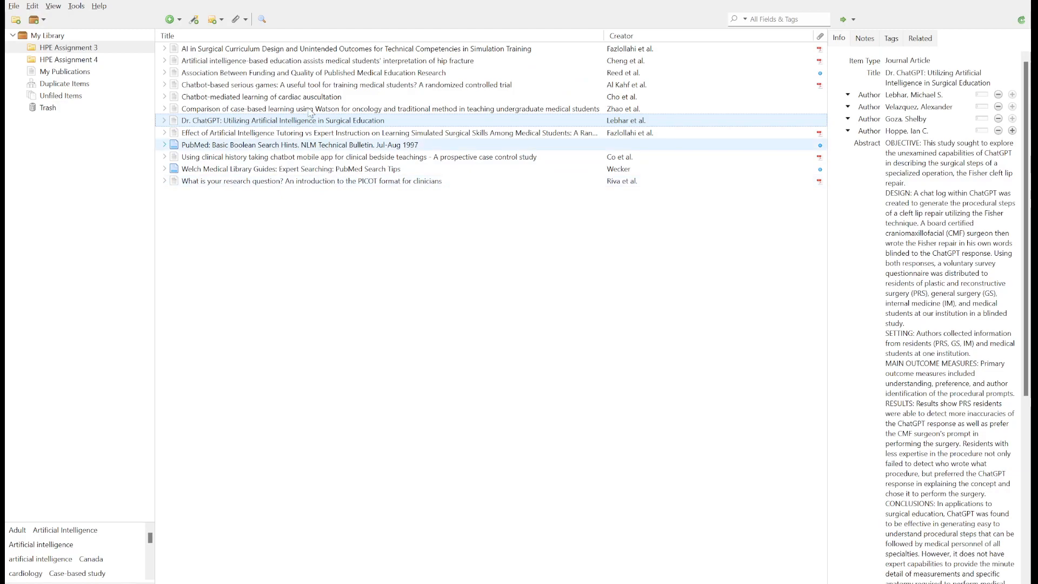
click(354, 62)
click(351, 133)
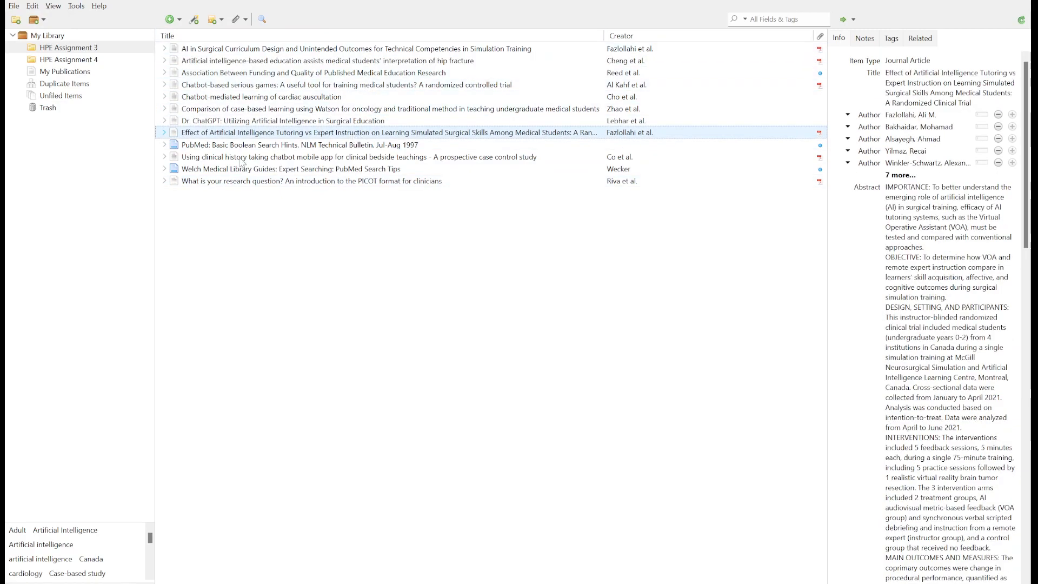
drag(74, 249, 492, 393)
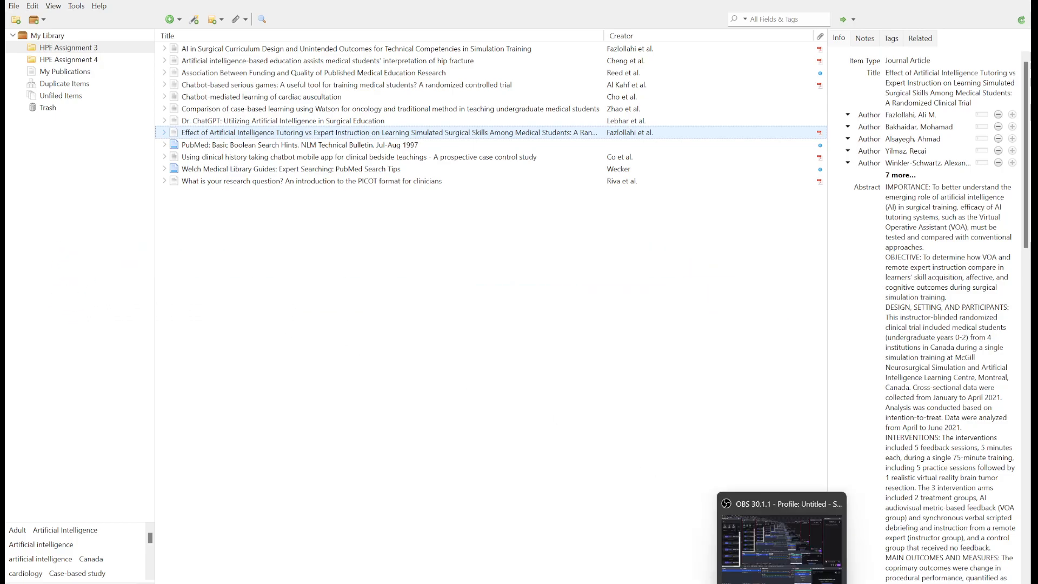